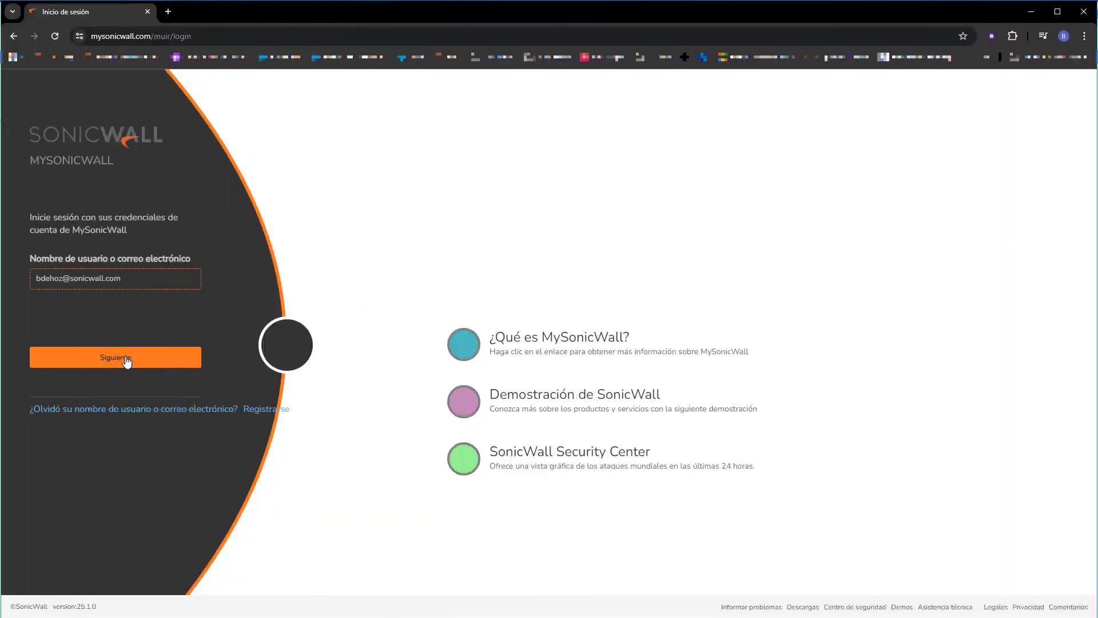
Submit the MySonicWall account email to continue signing in.
{"action": "left_click", "coordinate": [125, 358]}
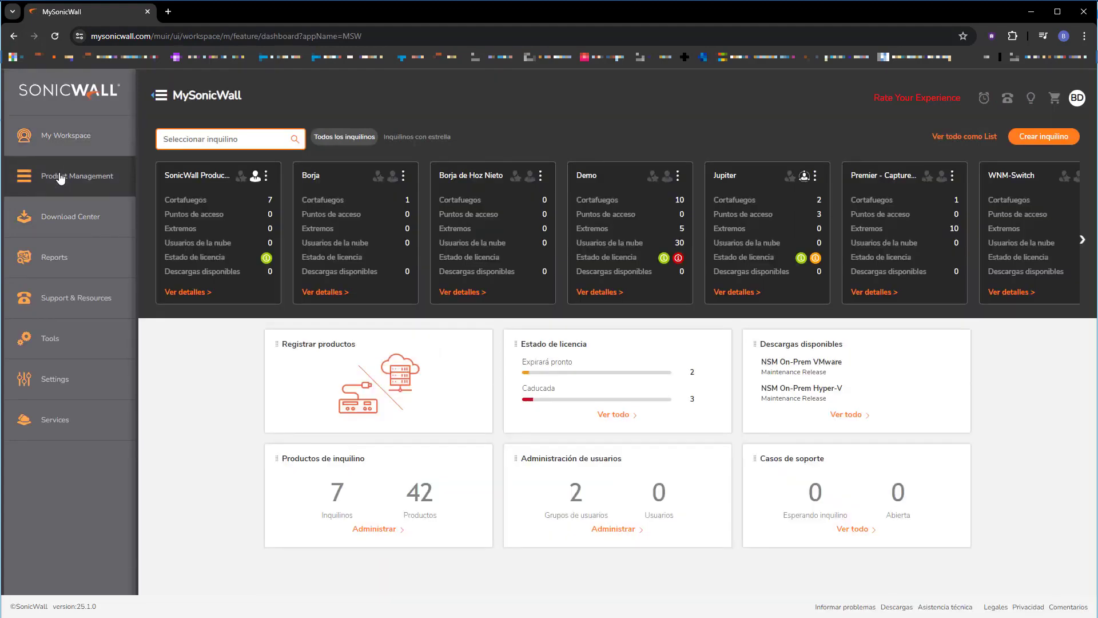
Start the Cloud Secure Edge free trial for the tenant, choosing Frankfurt, Germany.
{"action": "left_click", "coordinate": [60, 177]}
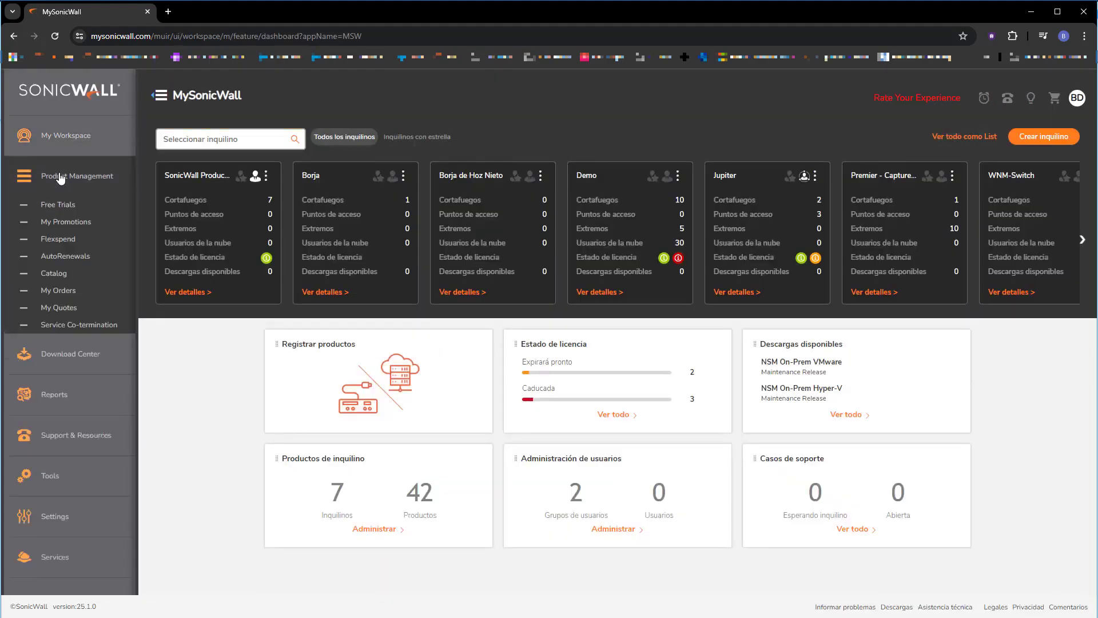
{"action": "left_click", "coordinate": [57, 206]}
{"action": "mouse_move", "coordinate": [249, 309]}
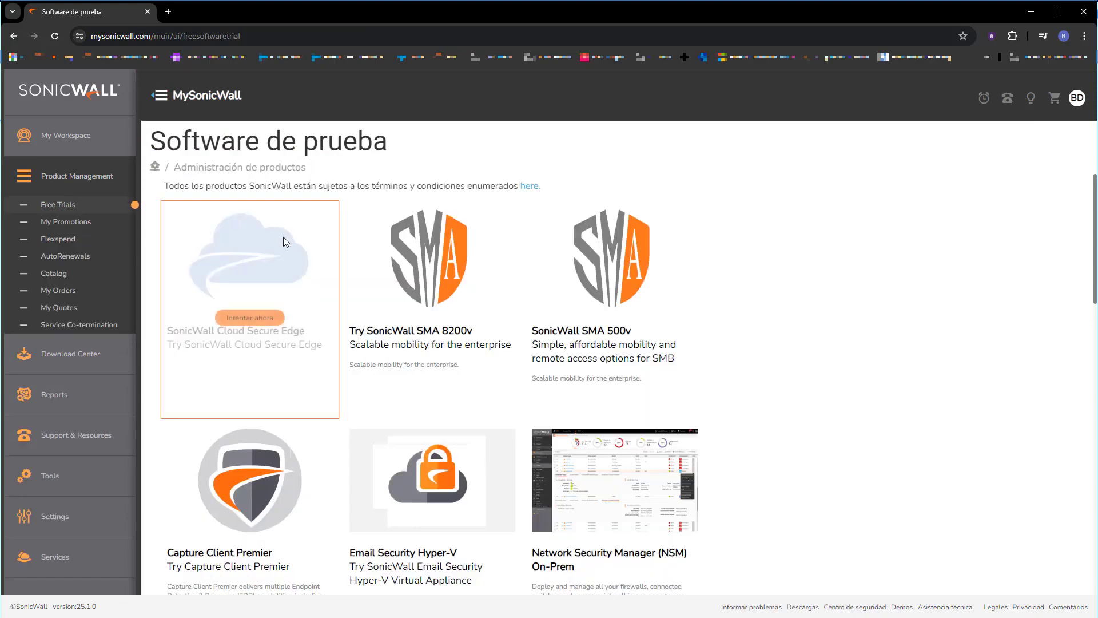
{"action": "left_click", "coordinate": [262, 320]}
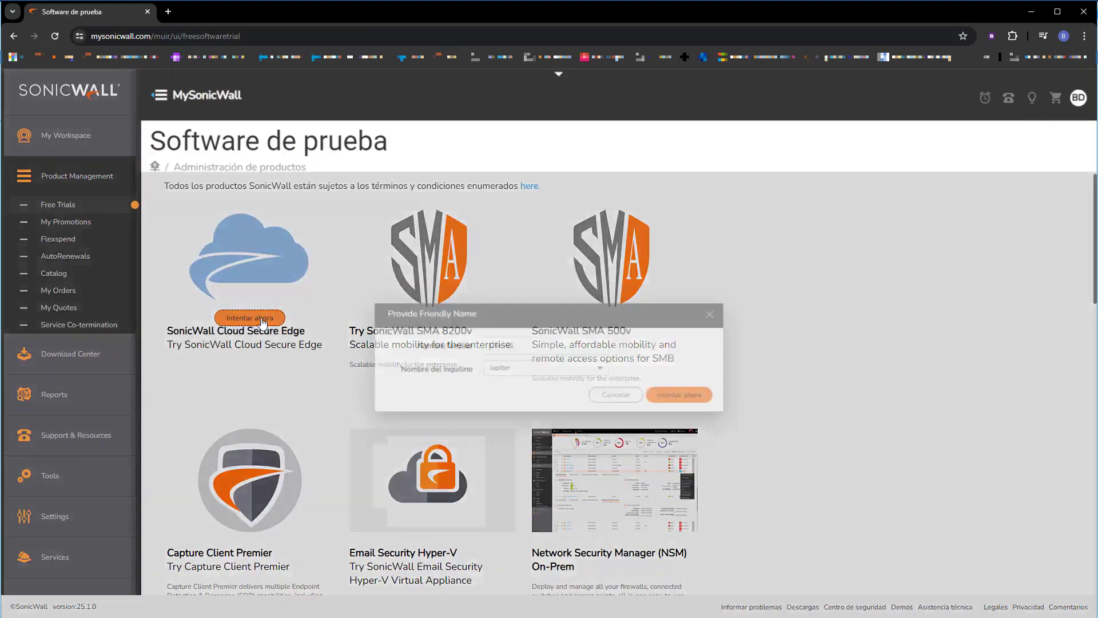
{"action": "left_click", "coordinate": [671, 383]}
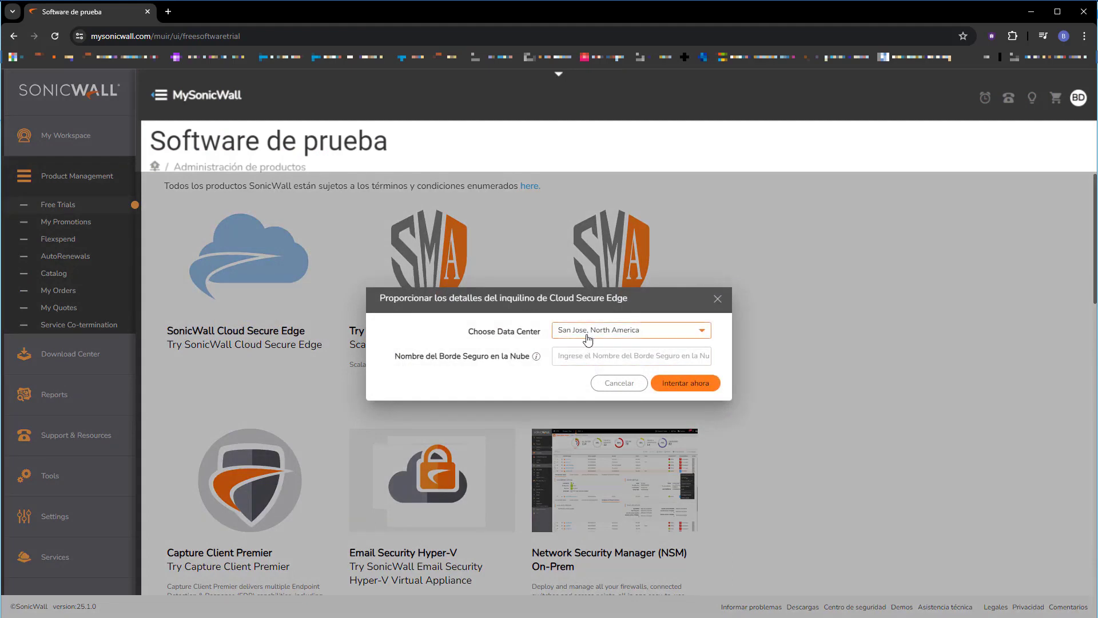
{"action": "left_click", "coordinate": [587, 339]}
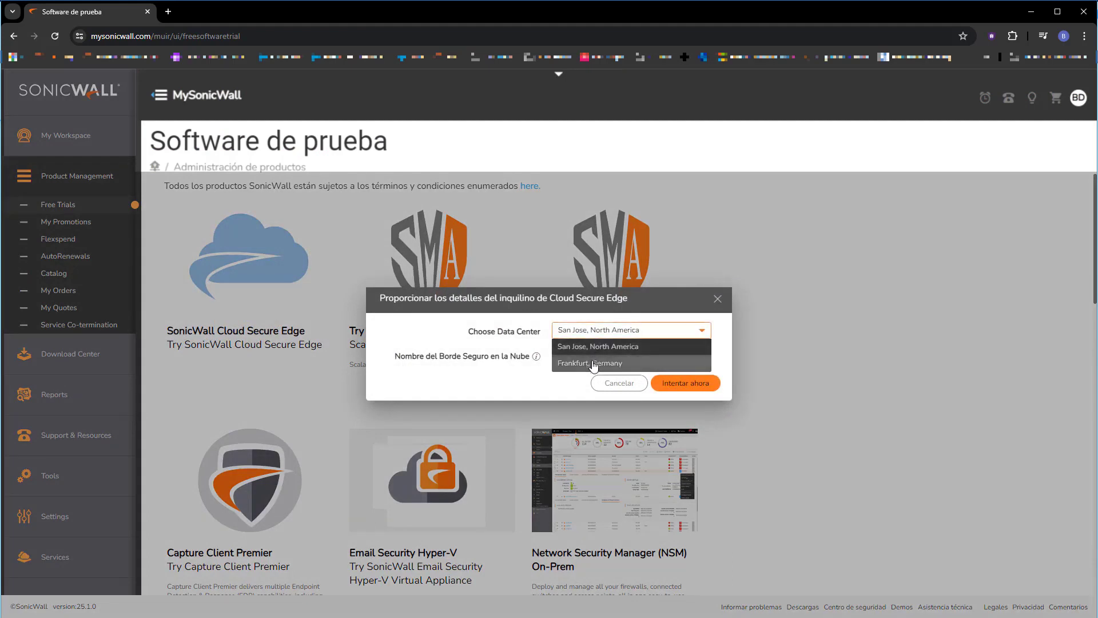
Name the secure edge sonicspainnet, removing a stray dot, and submit the trial.
{"action": "left_click", "coordinate": [592, 363]}
{"action": "left_click", "coordinate": [571, 356]}
{"action": "type", "text": "sonicspain"}
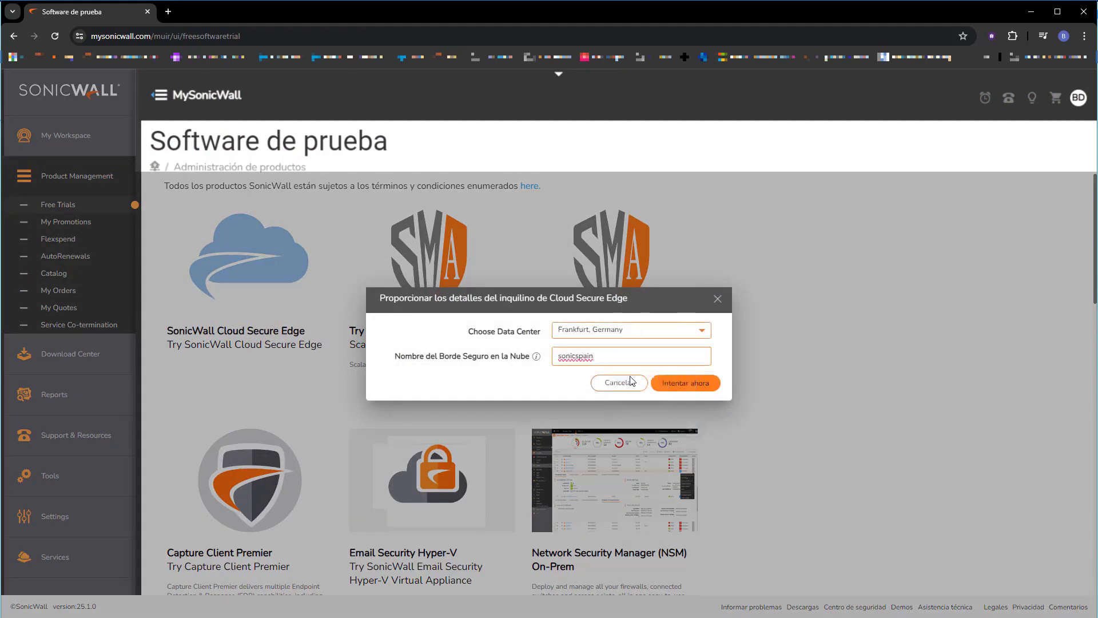
{"action": "type", "text": ".net"}
{"action": "left_click", "coordinate": [702, 391]}
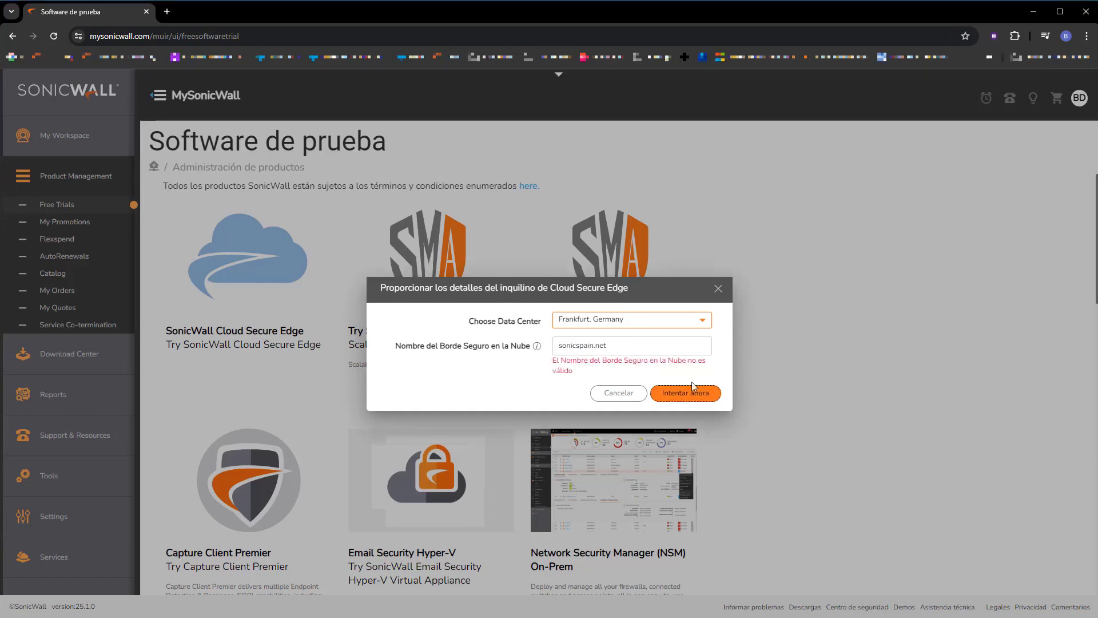
{"action": "left_click", "coordinate": [593, 349]}
{"action": "key", "text": "Delete"}
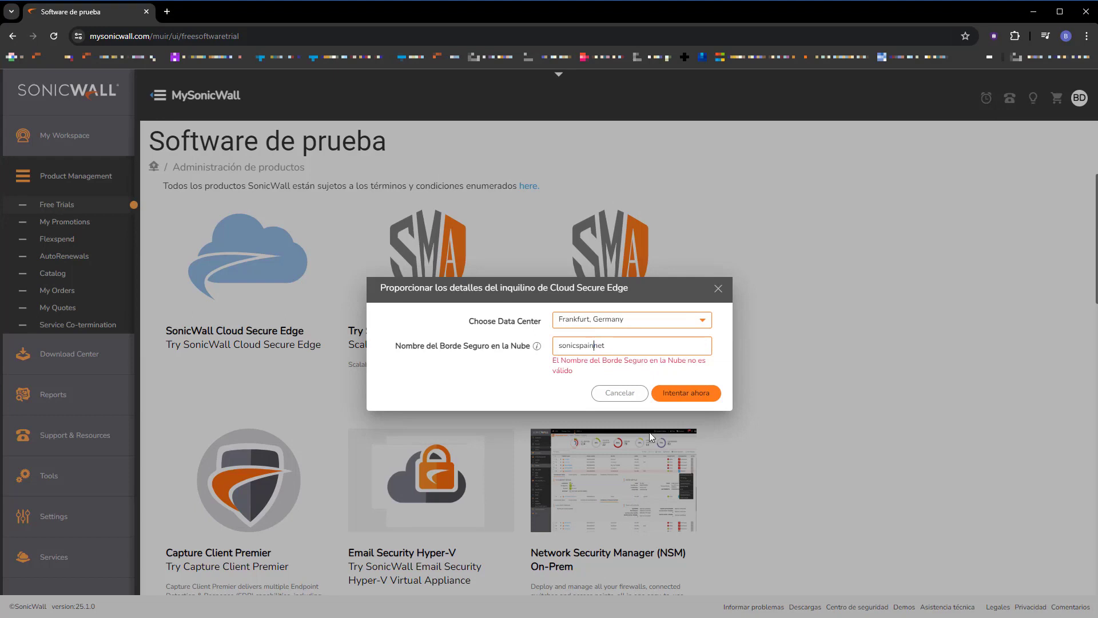
{"action": "left_click", "coordinate": [681, 401]}
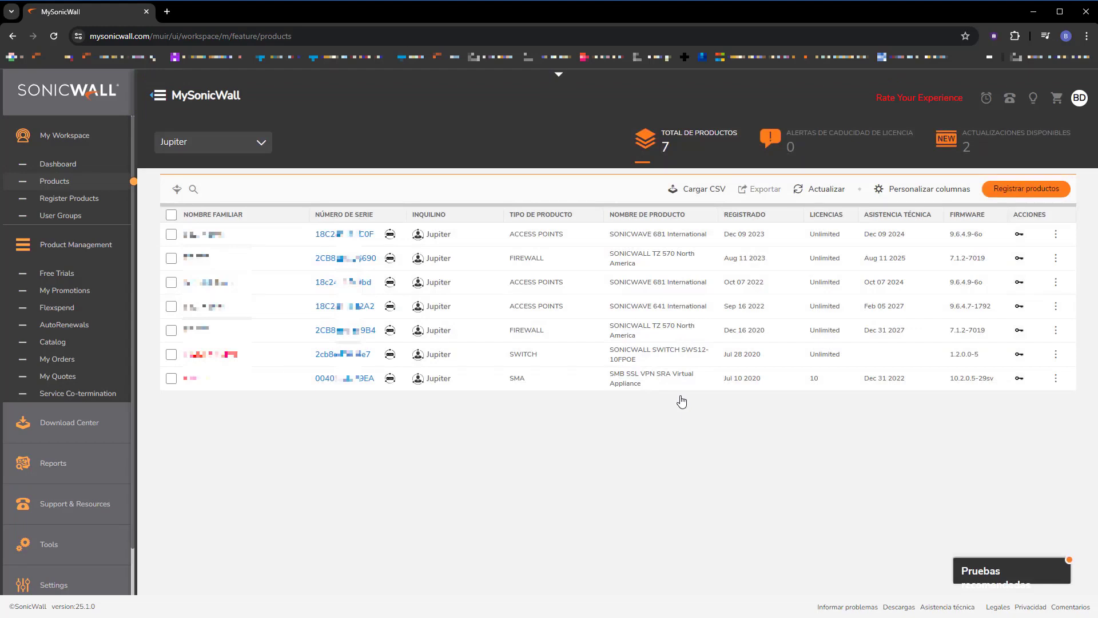
Refresh the Jupiter tenant's product list and the Capture Security Center services.
{"action": "mouse_move", "coordinate": [741, 378]}
{"action": "left_click", "coordinate": [830, 191]}
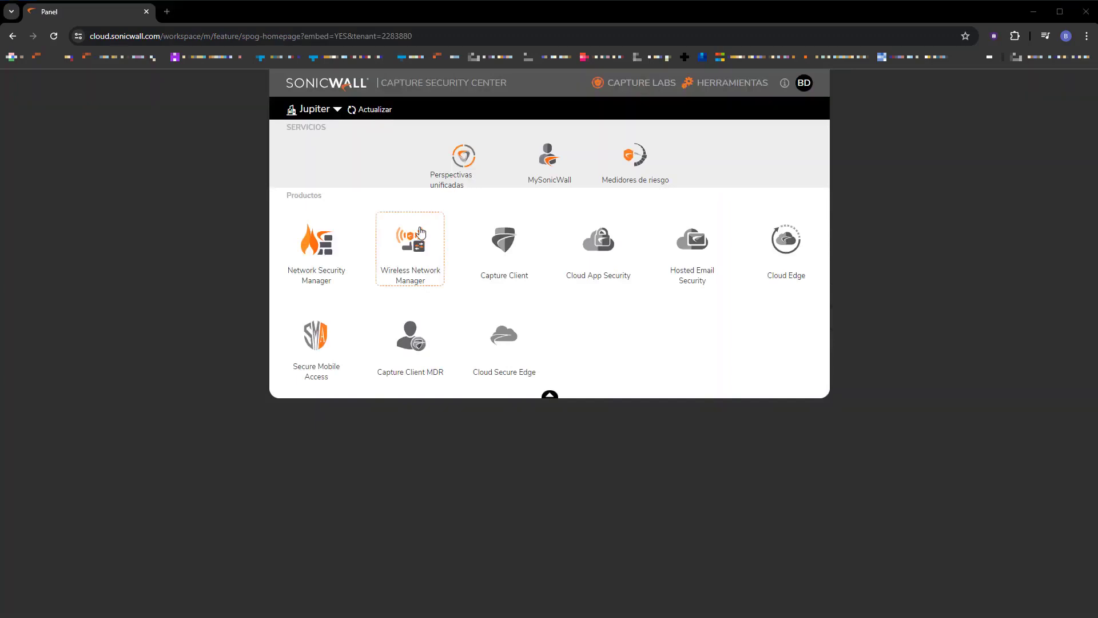
{"action": "left_click", "coordinate": [373, 109]}
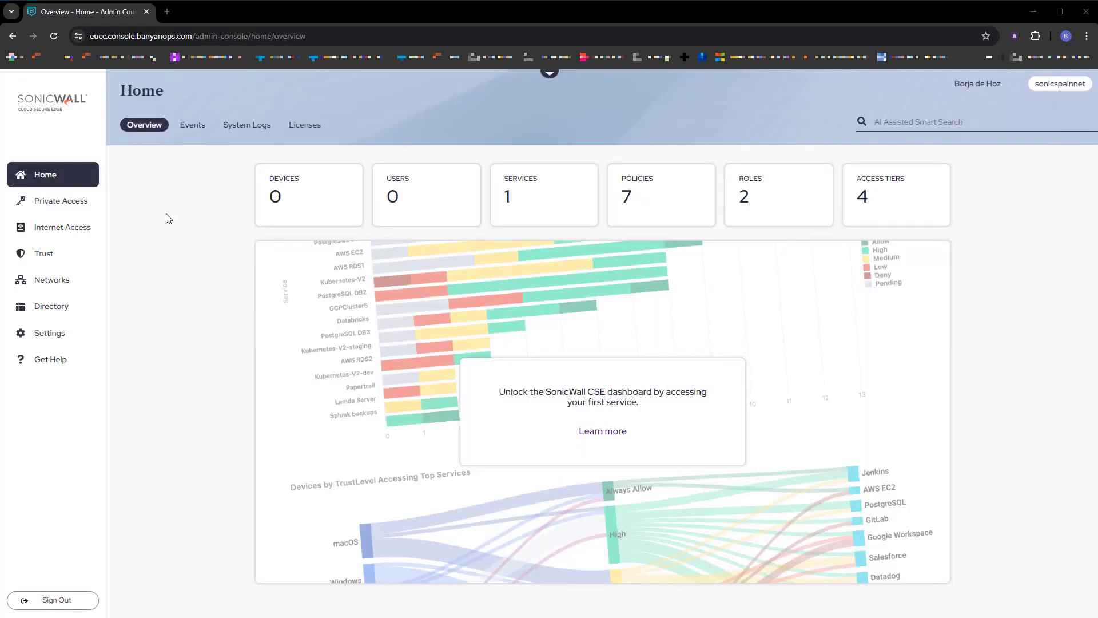
Open a new browser tab with Ctrl+T.
{"action": "key", "text": "ctrl+t"}
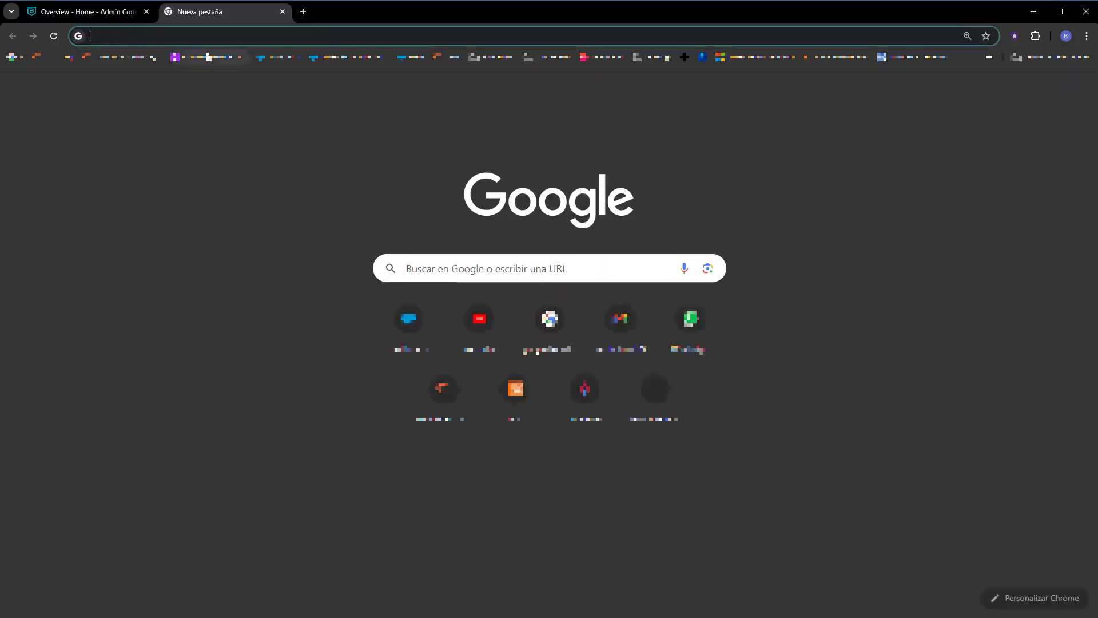
{"action": "type", "text": "192.168.189.1:4433/"}
Sign in to the TZ 570 firewall at 192.168.189.1 as admin.
{"action": "key", "text": "Return"}
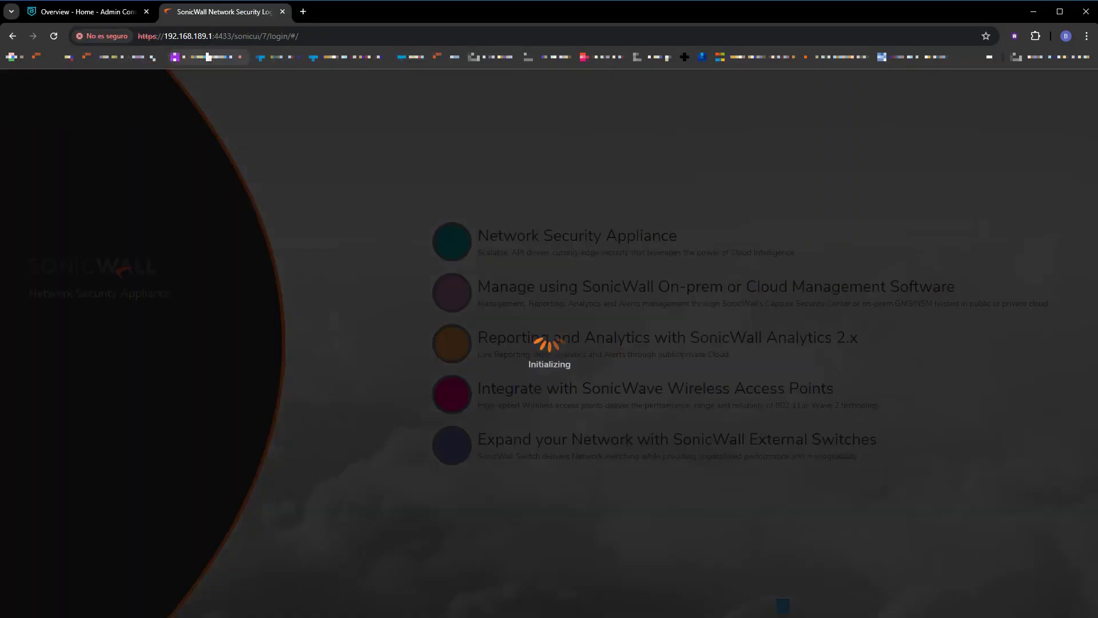
{"action": "type", "text": "admin"}
{"action": "key", "text": "Tab"}
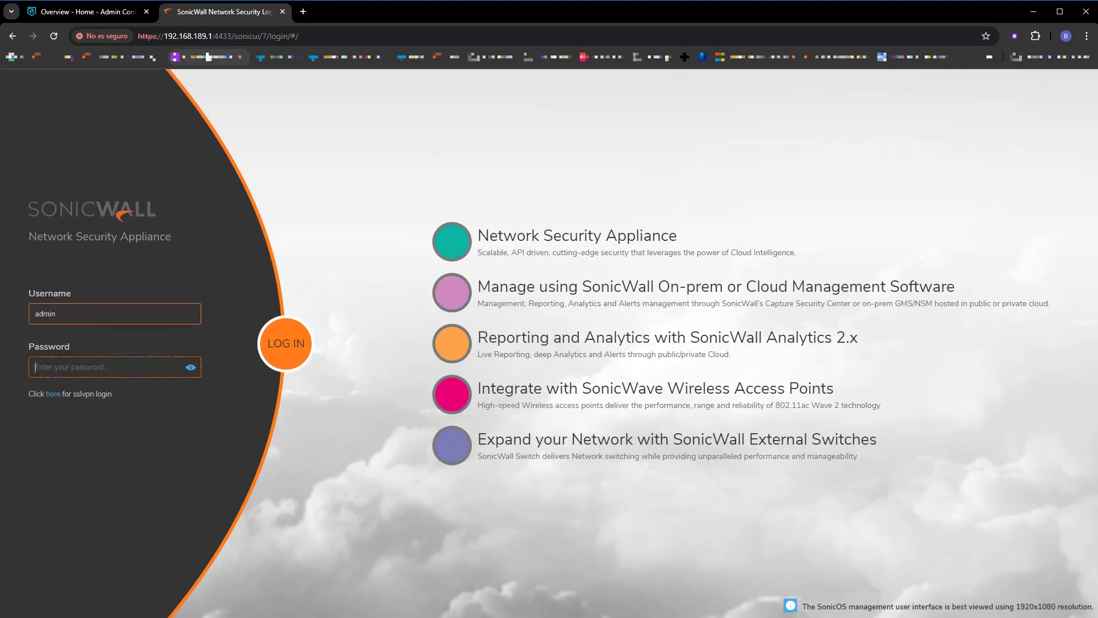
{"action": "type", "text": "password"}
{"action": "key", "text": "Return"}
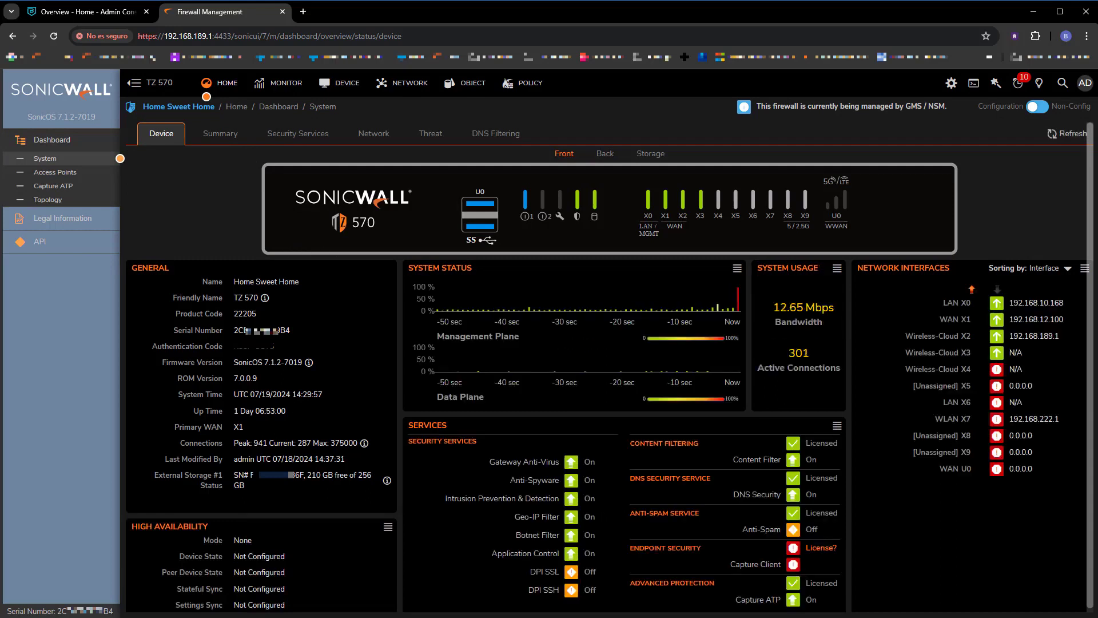
{"action": "left_click_drag", "start_coordinate": [233, 363], "coordinate": [291, 362]}
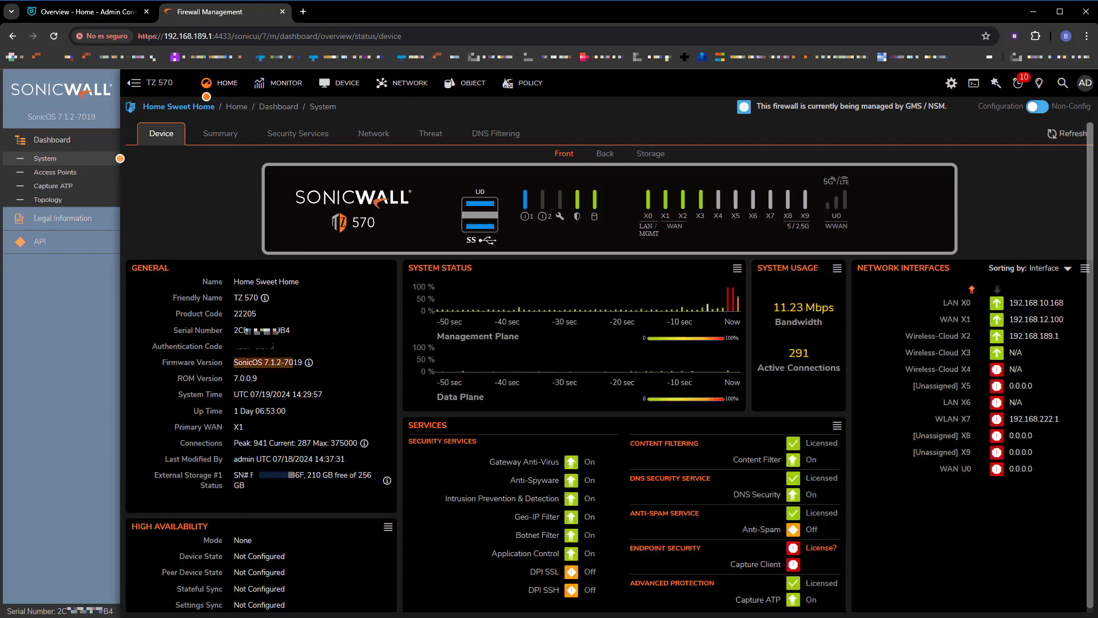
{"action": "left_click", "coordinate": [302, 392]}
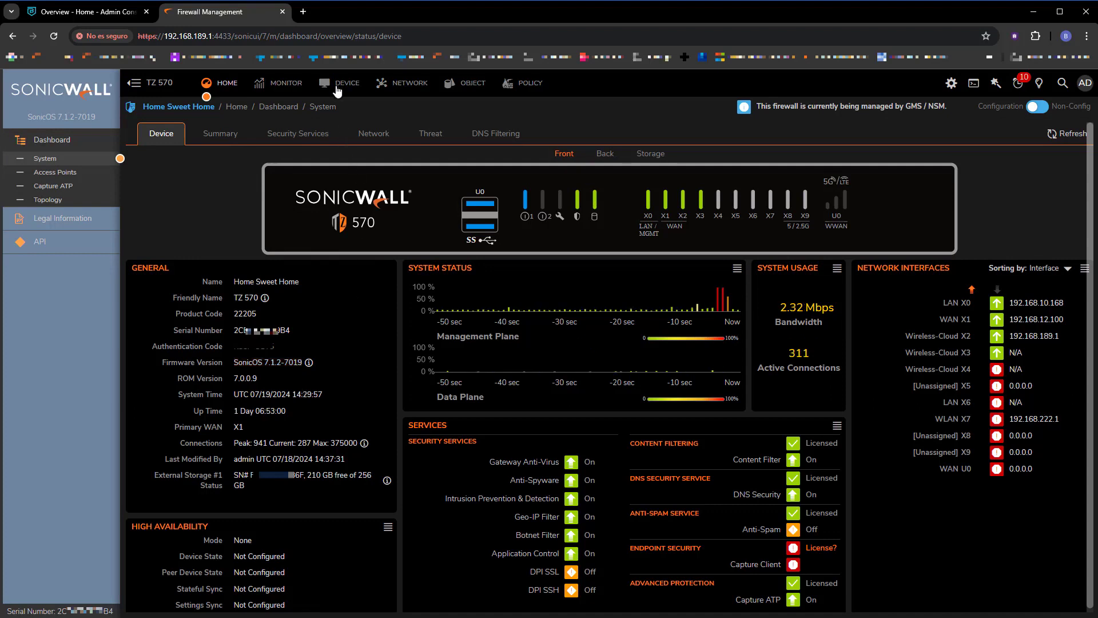
Enable Cloud Secure Edge connectivity in Access Settings and accept the change.
{"action": "left_click", "coordinate": [408, 86]}
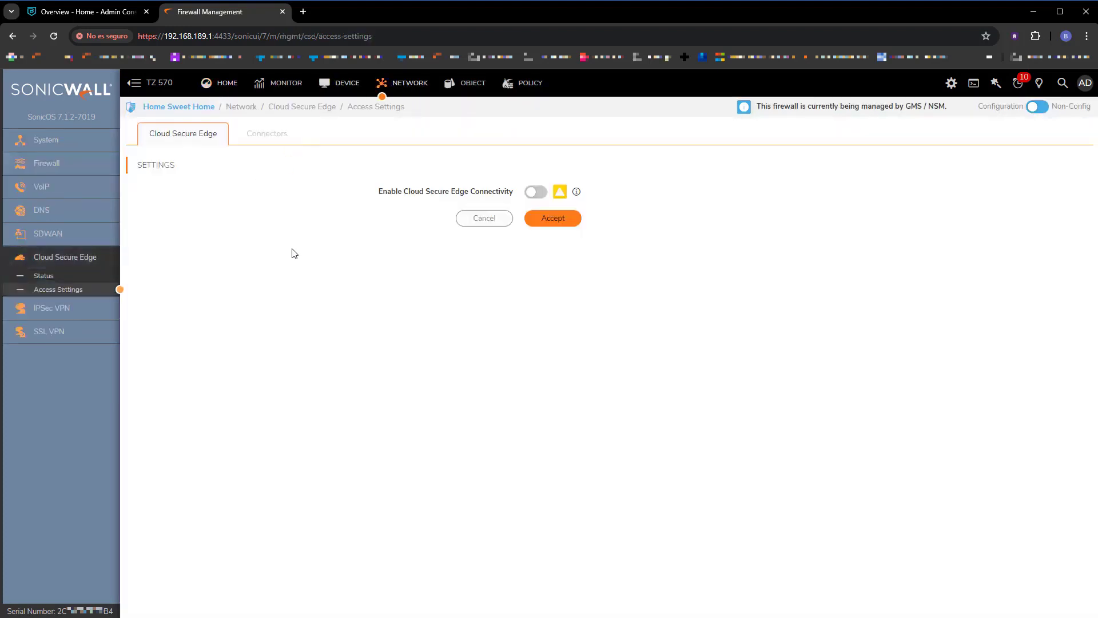
{"action": "left_click", "coordinate": [533, 192]}
{"action": "left_click", "coordinate": [556, 223]}
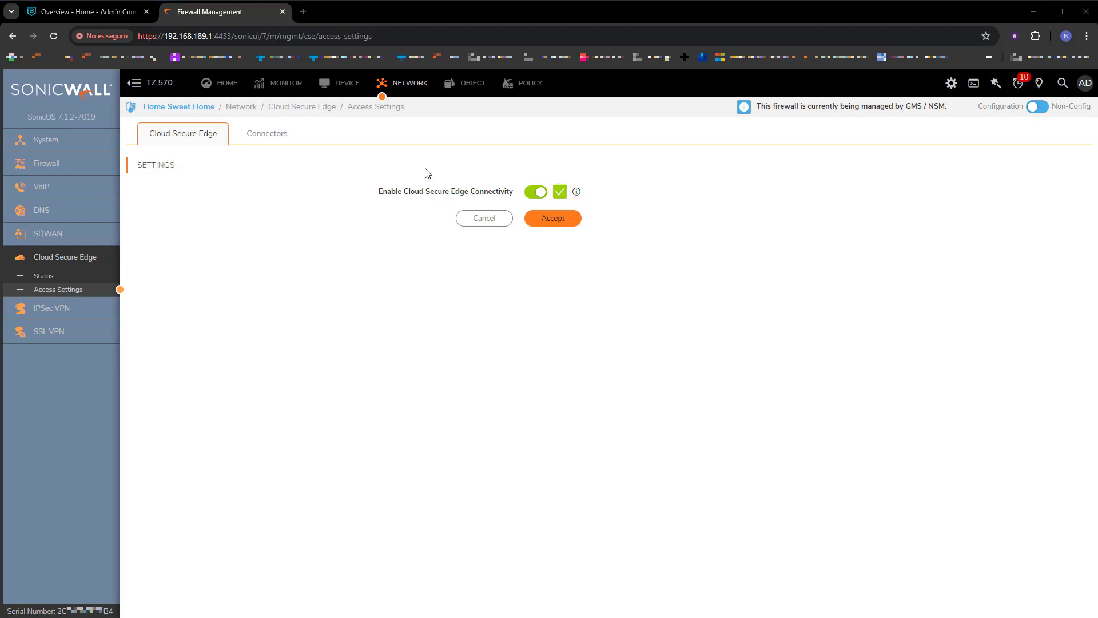
{"action": "left_click", "coordinate": [112, 15]}
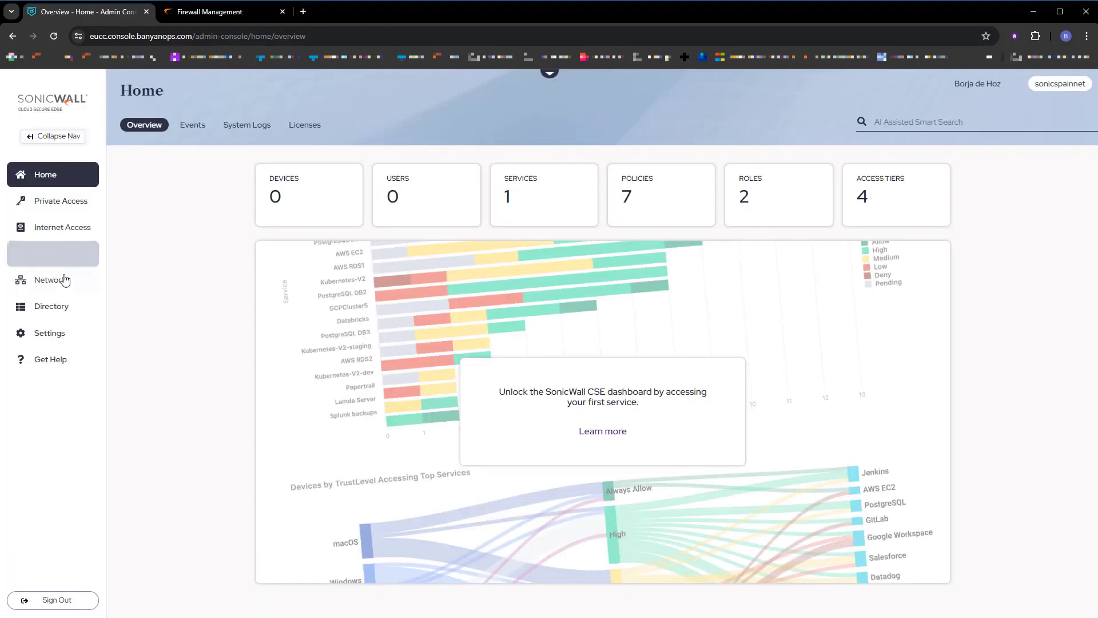
Open the Terminated TZ 570 connector from Networks > Connectors for editing.
{"action": "left_click", "coordinate": [49, 284]}
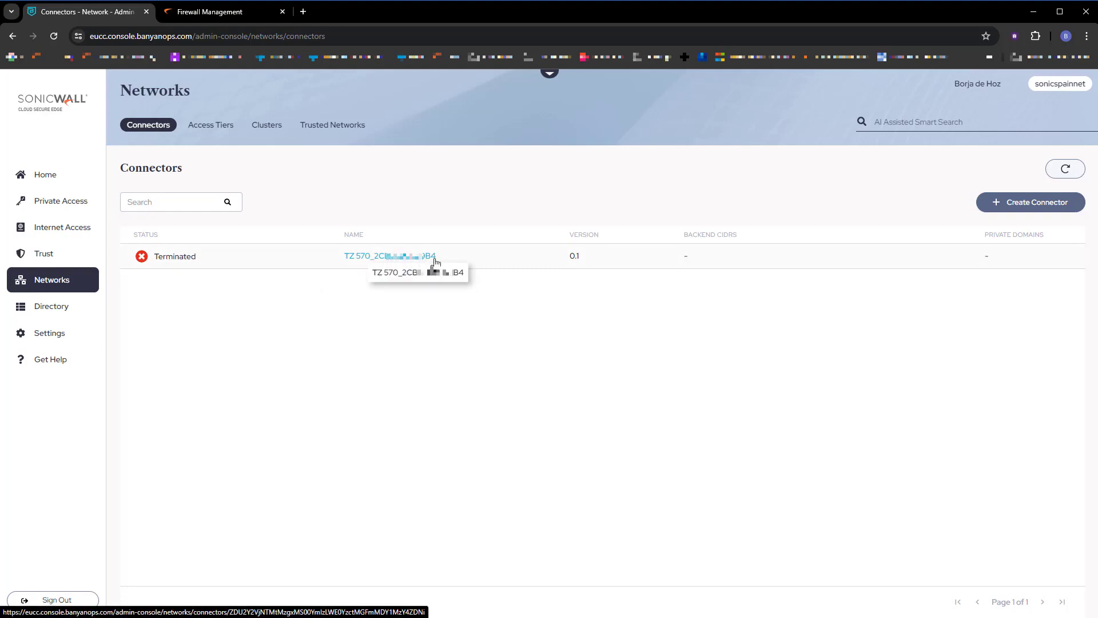
{"action": "left_click", "coordinate": [212, 15]}
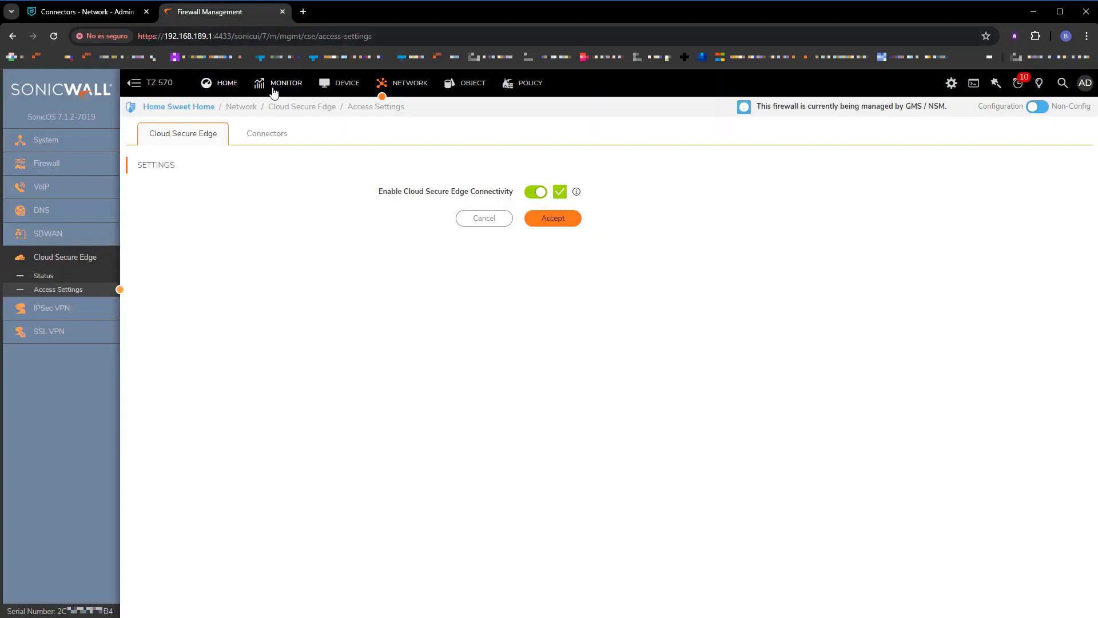
{"action": "left_click", "coordinate": [221, 88]}
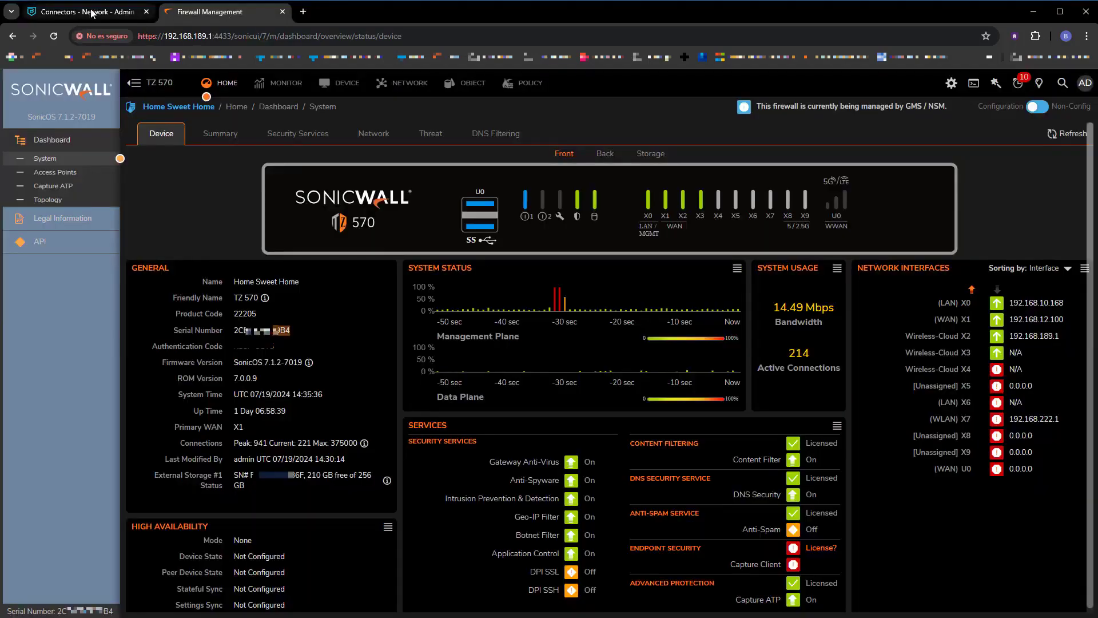
{"action": "left_click", "coordinate": [92, 13]}
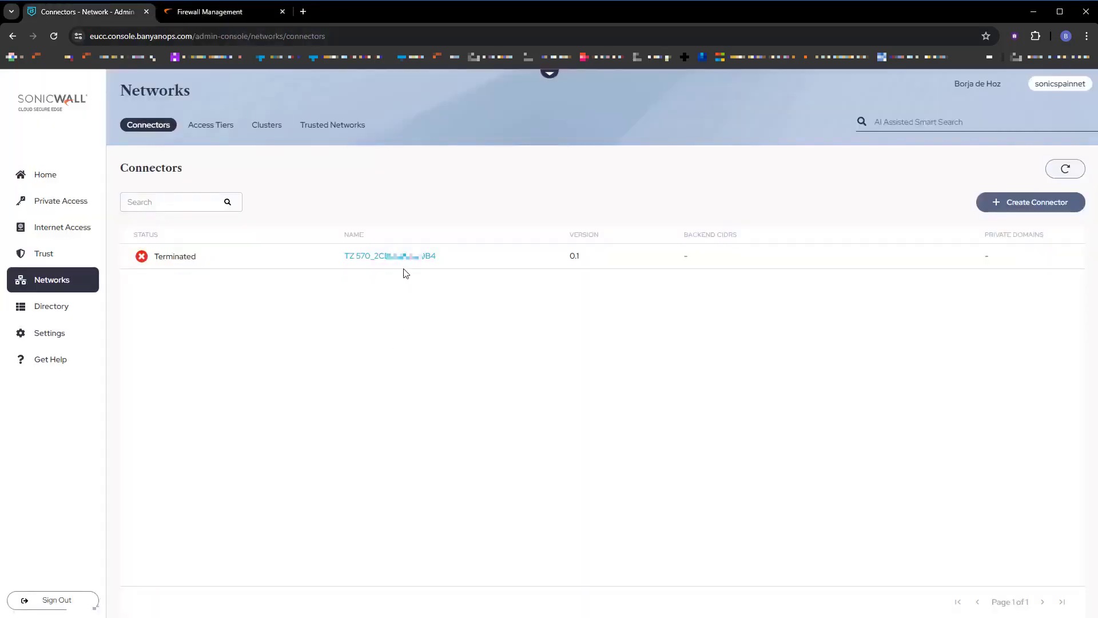
{"action": "left_click", "coordinate": [395, 257]}
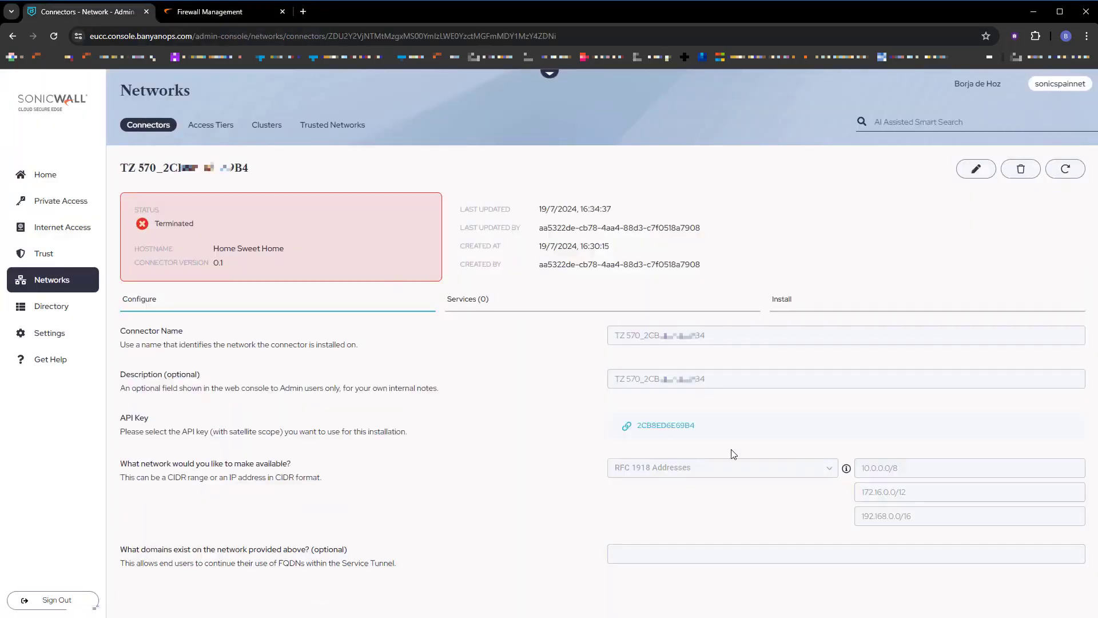
{"action": "left_click", "coordinate": [984, 177]}
Add custom CIDR 172.16.0.0/16 to the connector and look up the firewall's X2 address.
{"action": "left_click", "coordinate": [824, 468]}
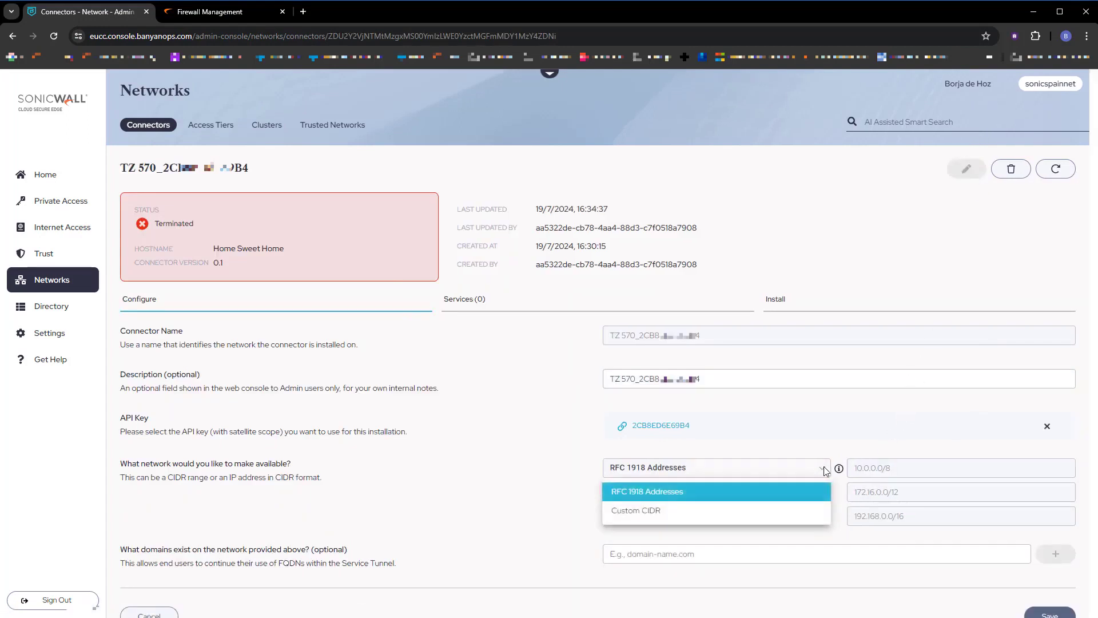
{"action": "left_click", "coordinate": [640, 510]}
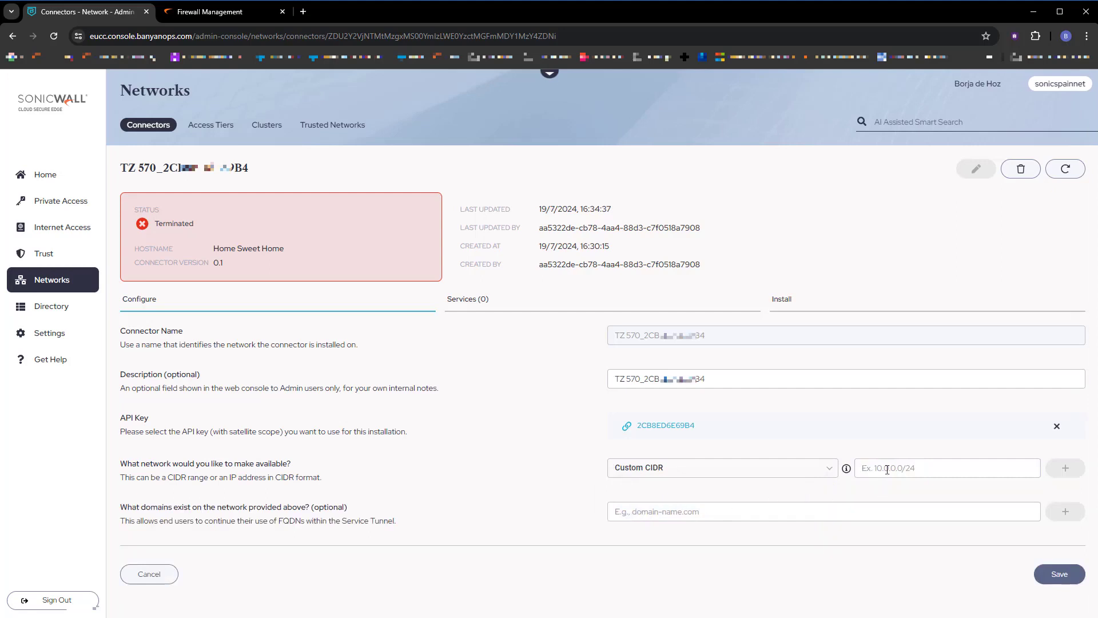
{"action": "type", "text": "172."}
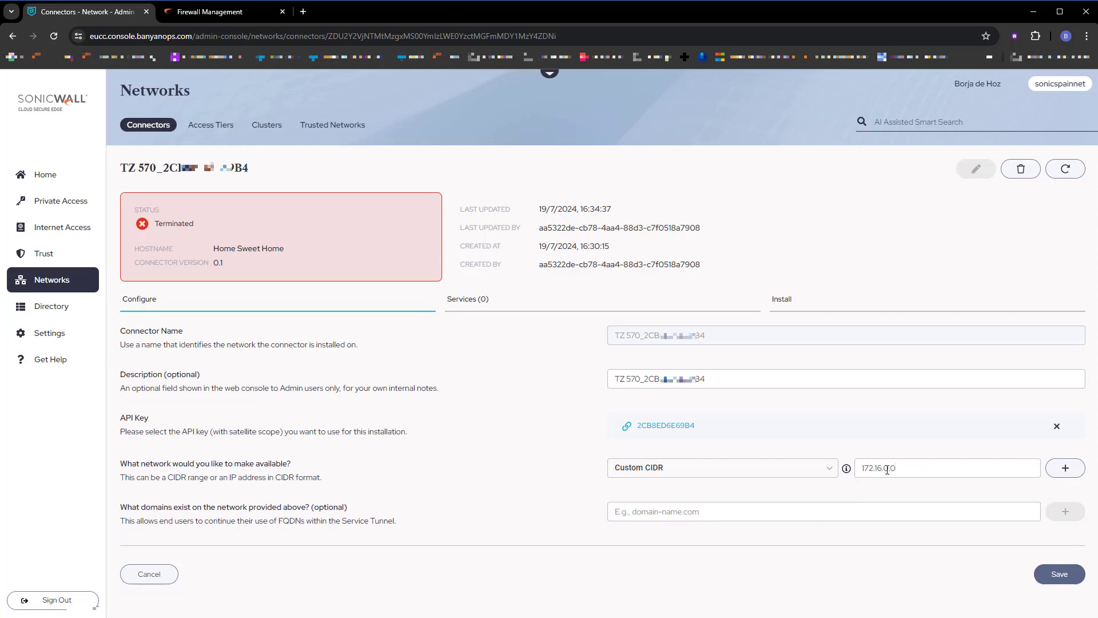
{"action": "type", "text": "16"}
{"action": "left_click", "coordinate": [1065, 468]}
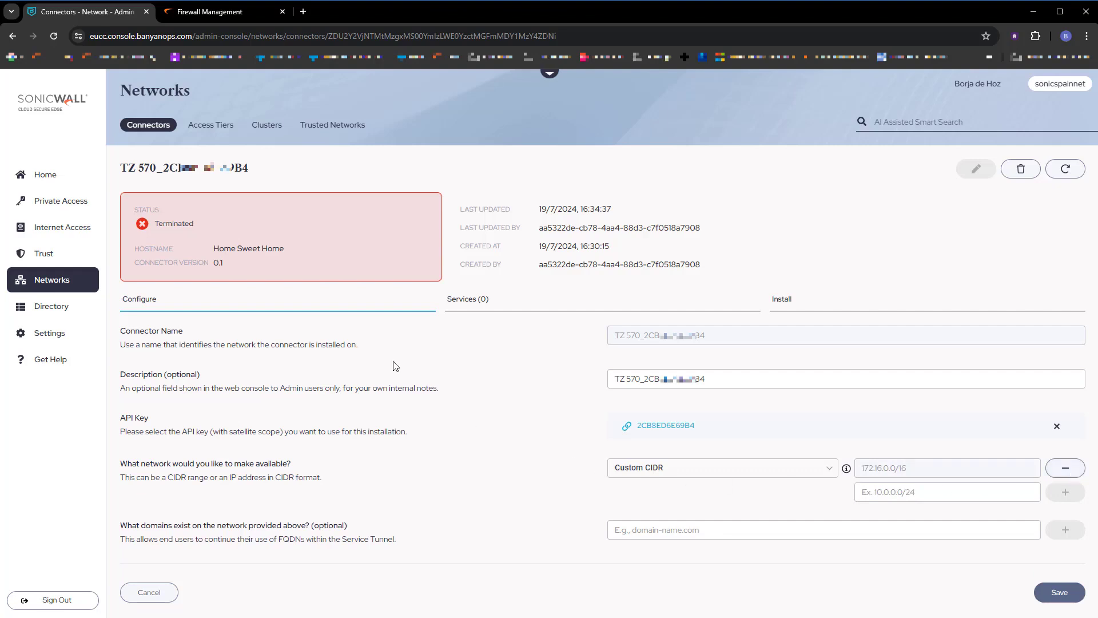
{"action": "left_click", "coordinate": [210, 17]}
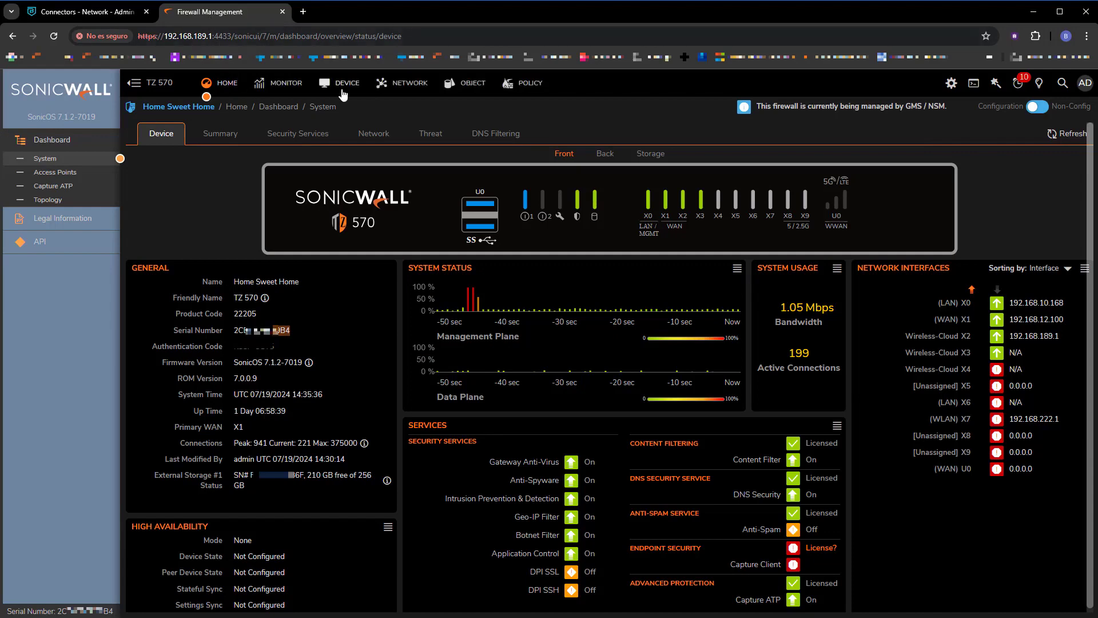
{"action": "left_click", "coordinate": [402, 83]}
{"action": "left_click", "coordinate": [47, 139]}
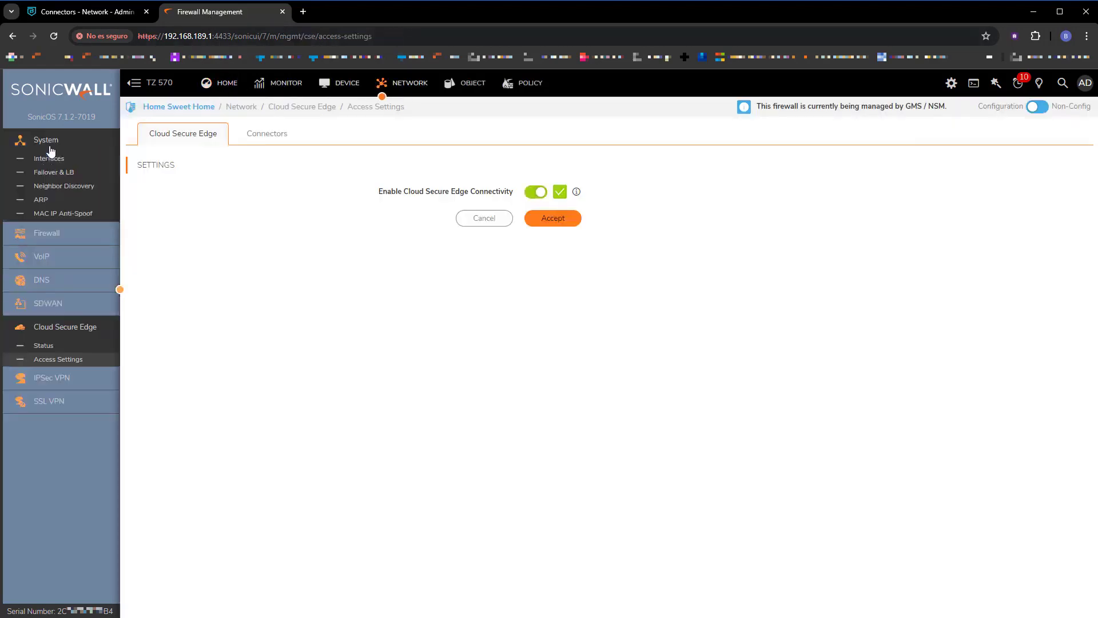
{"action": "left_click", "coordinate": [51, 159]}
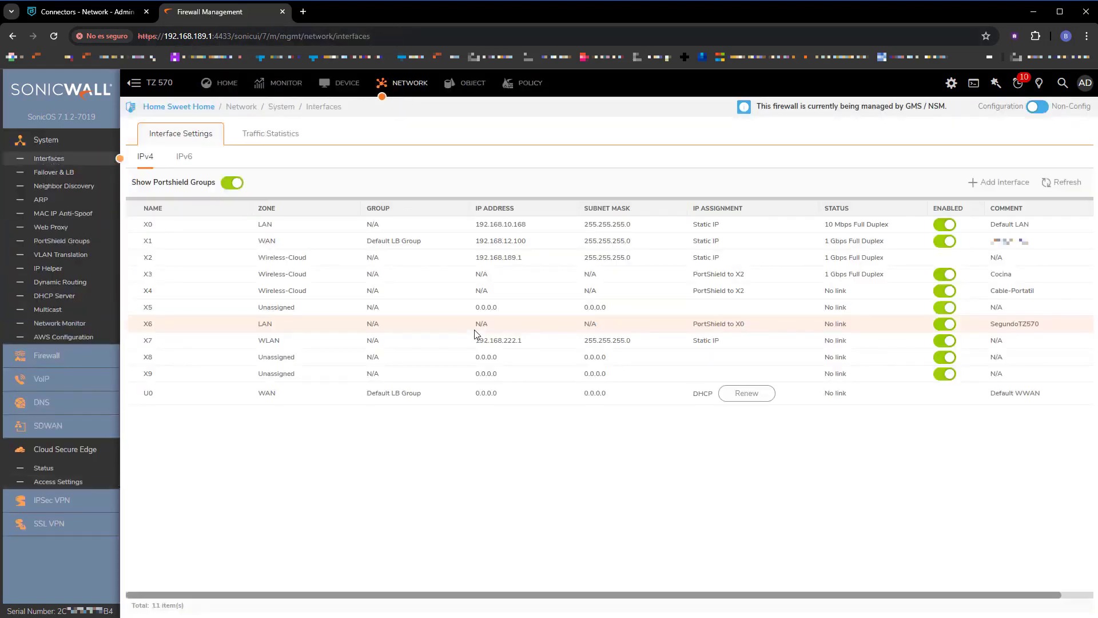
{"action": "left_click_drag", "start_coordinate": [475, 258], "coordinate": [516, 258]}
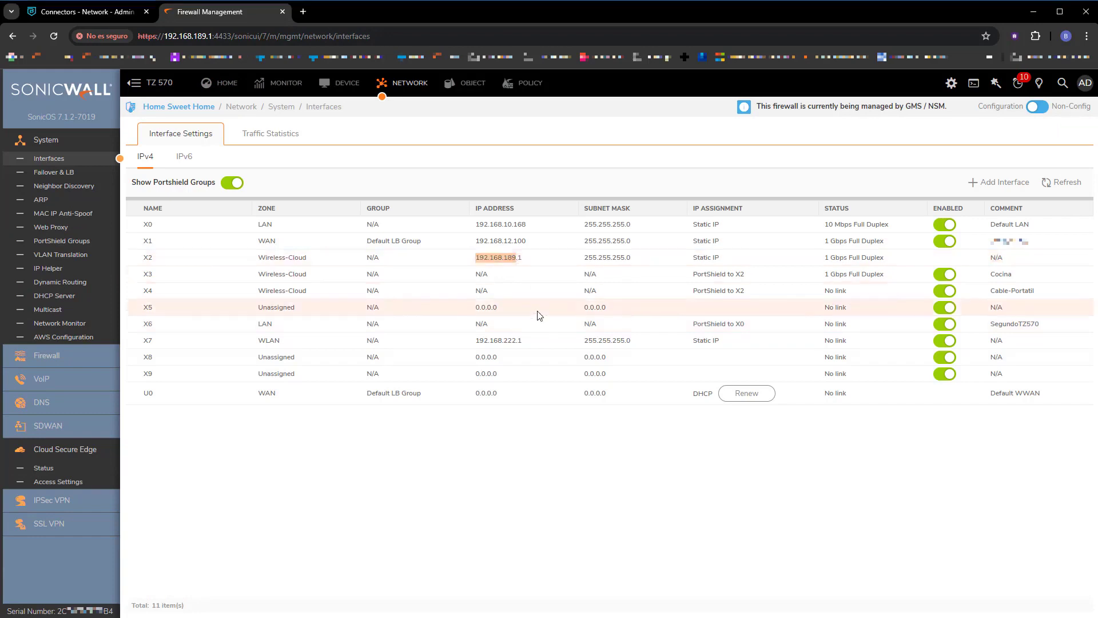
Add 192.168.189.0/24 as a second connector network and save.
{"action": "left_click", "coordinate": [89, 12]}
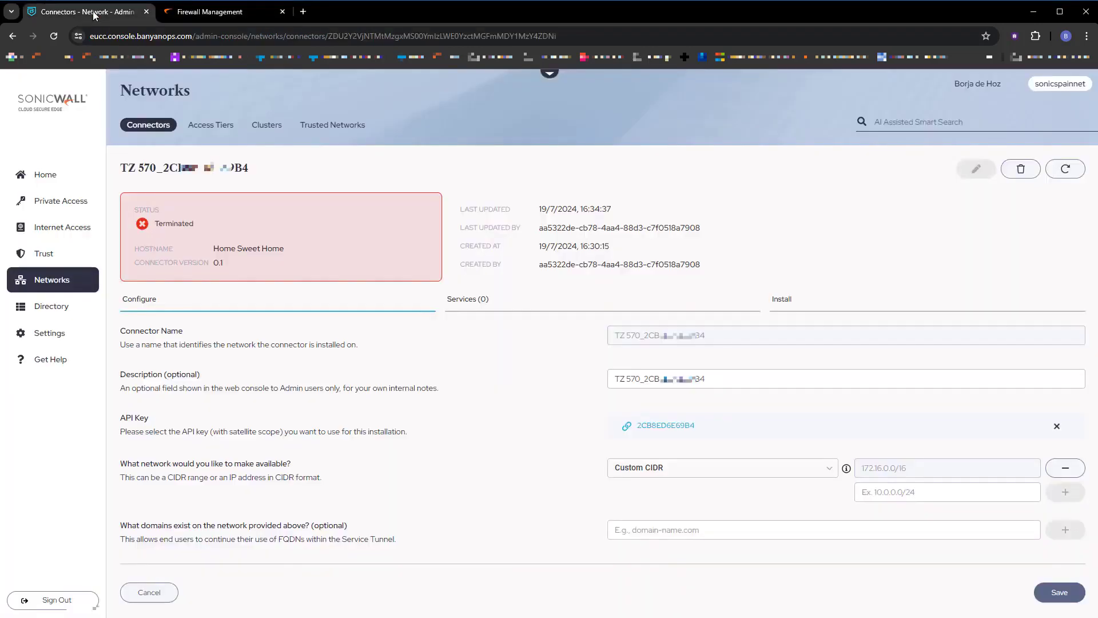
{"action": "left_click", "coordinate": [909, 491]}
{"action": "type", "text": ".168"}
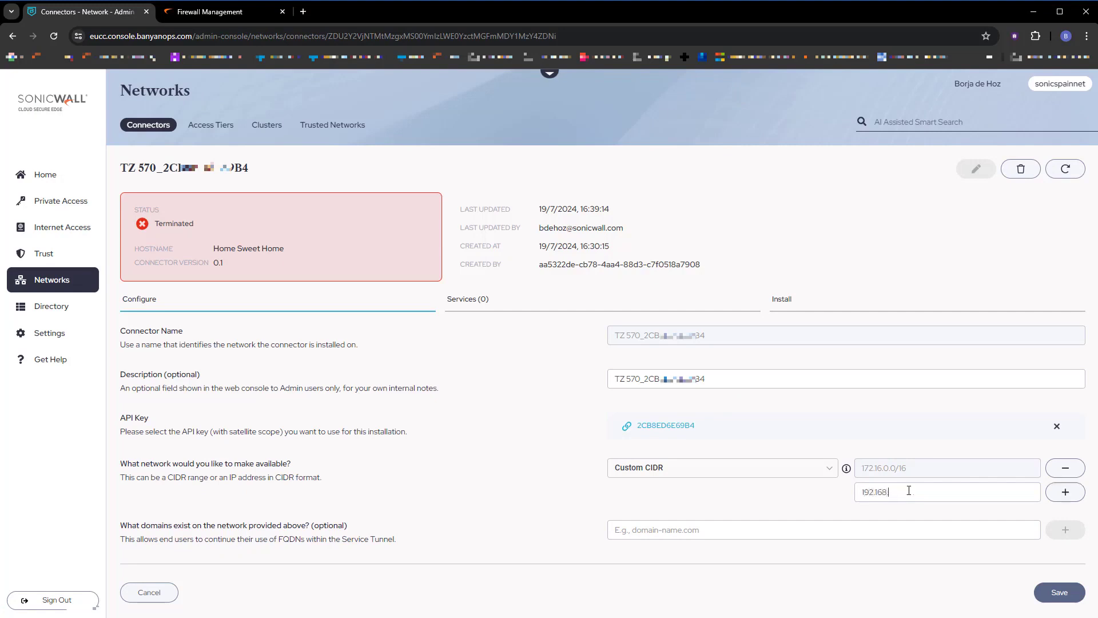
{"action": "type", "text": ".189.0"}
{"action": "type", "text": "/24"}
{"action": "left_click", "coordinate": [1069, 495]}
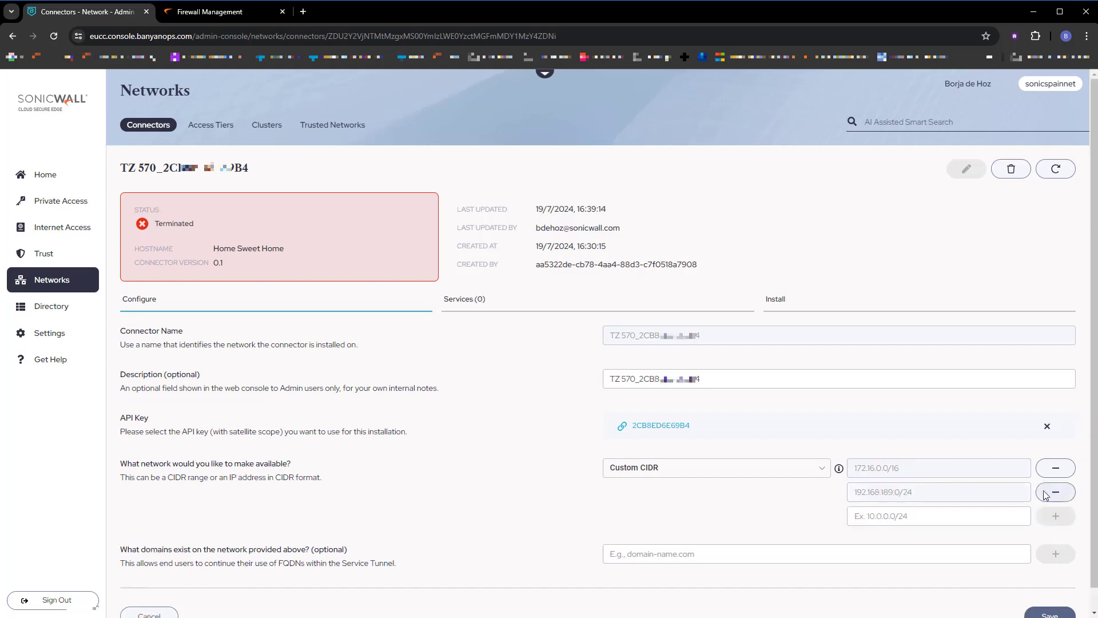
{"action": "left_click", "coordinate": [1052, 612]}
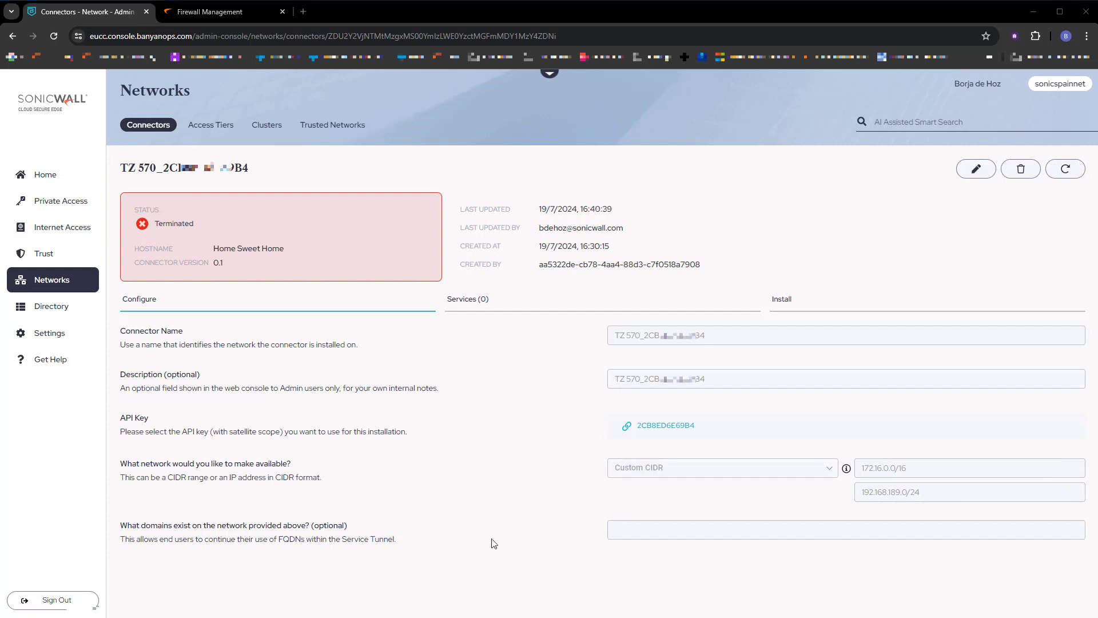
{"action": "key", "text": "ctrl+Tab"}
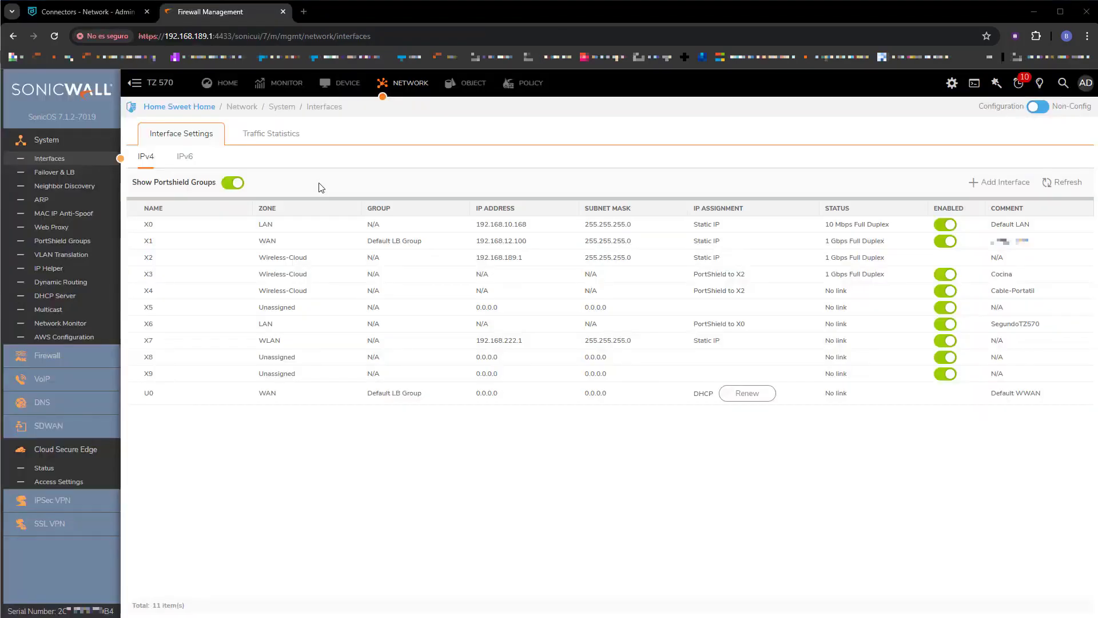
Open the connector's Default CSE Allowed CIDRs group in SonicOS Access Settings.
{"action": "left_click", "coordinate": [65, 483]}
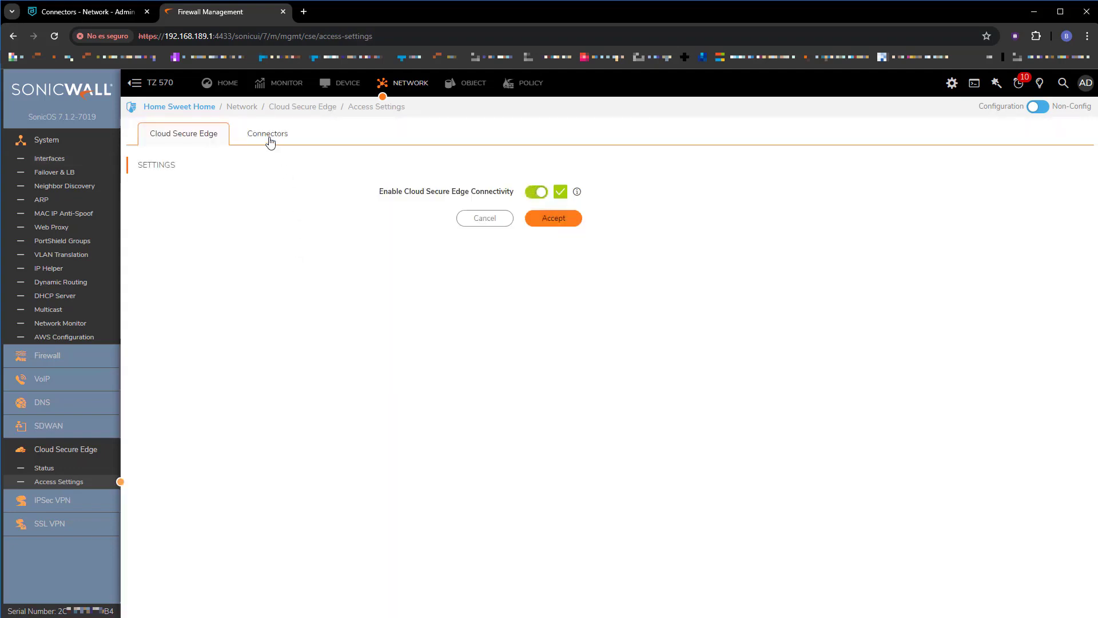
{"action": "left_click", "coordinate": [270, 136]}
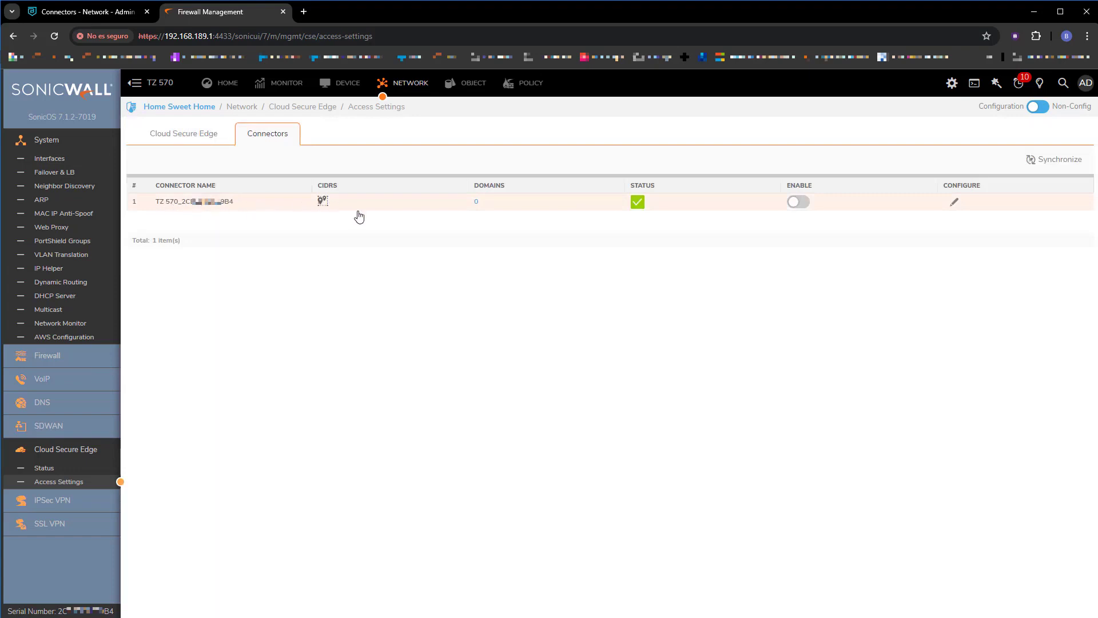
{"action": "left_click", "coordinate": [954, 205]}
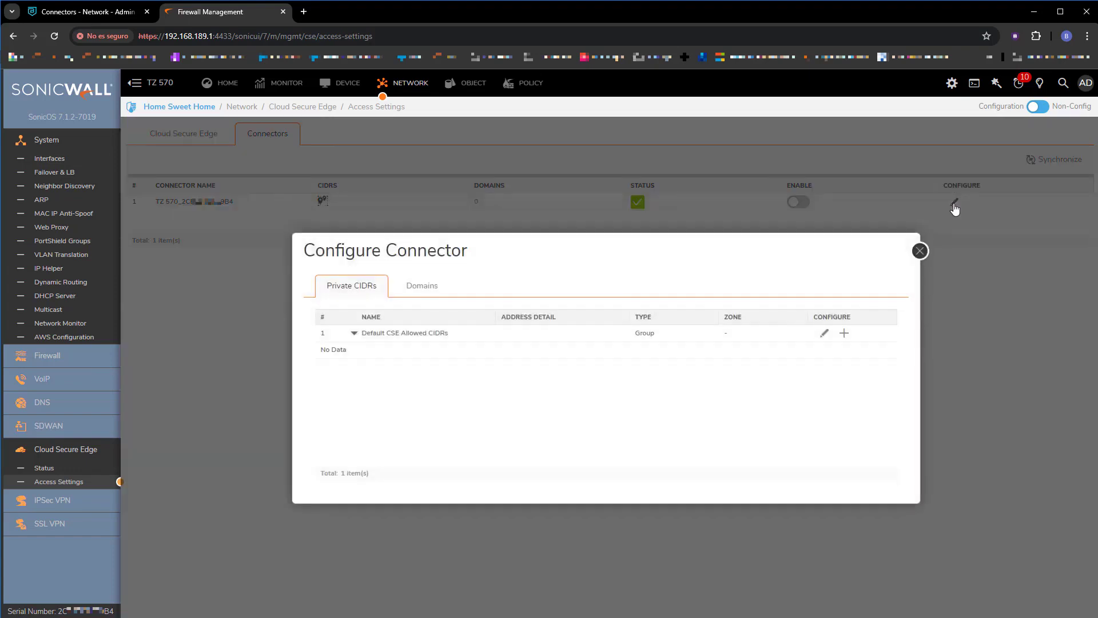
{"action": "left_click", "coordinate": [826, 333]}
Add X2 Subnet and Redes-Lab-Office to the allowed CIDRs group and save.
{"action": "left_click", "coordinate": [454, 354]}
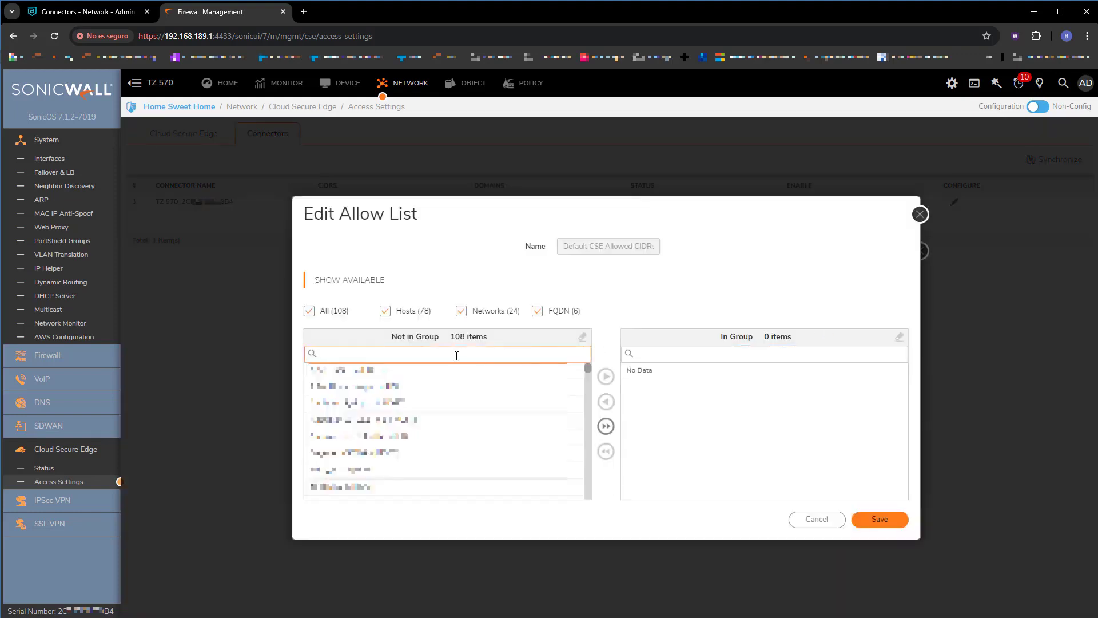
{"action": "type", "text": "x2"}
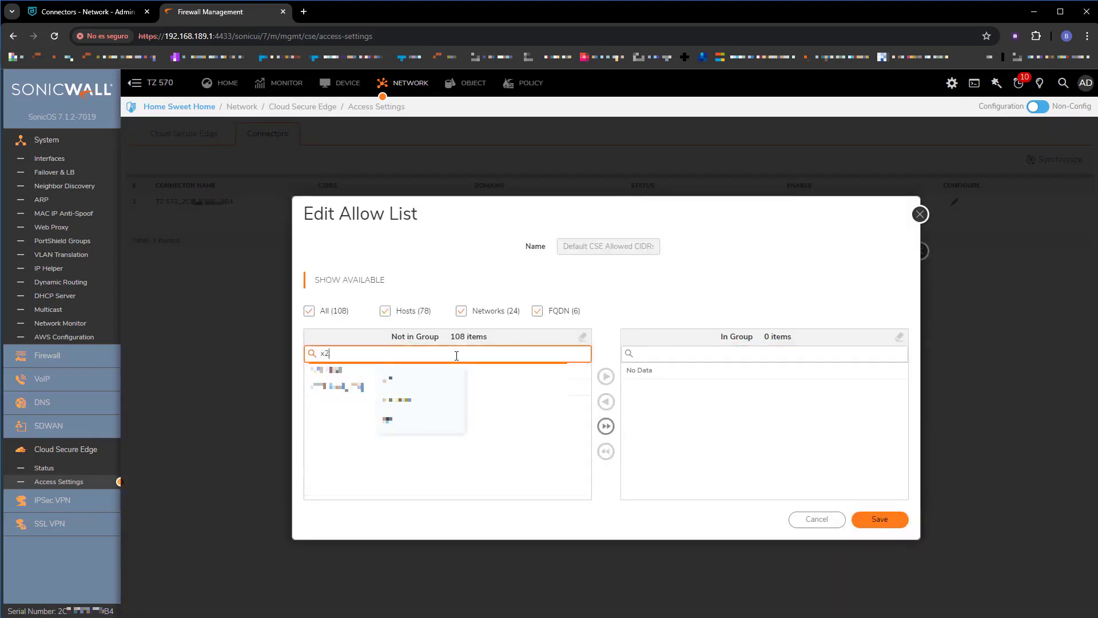
{"action": "left_click", "coordinate": [351, 388]}
{"action": "left_click", "coordinate": [606, 377]}
{"action": "left_click", "coordinate": [480, 354]}
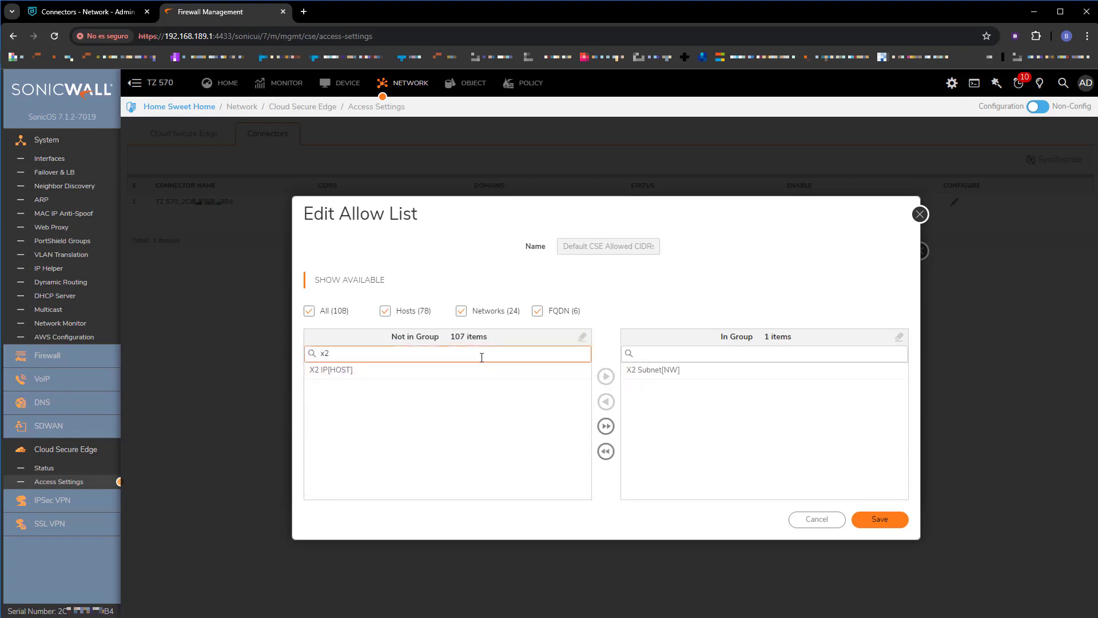
{"action": "key", "text": "ctrl+a"}
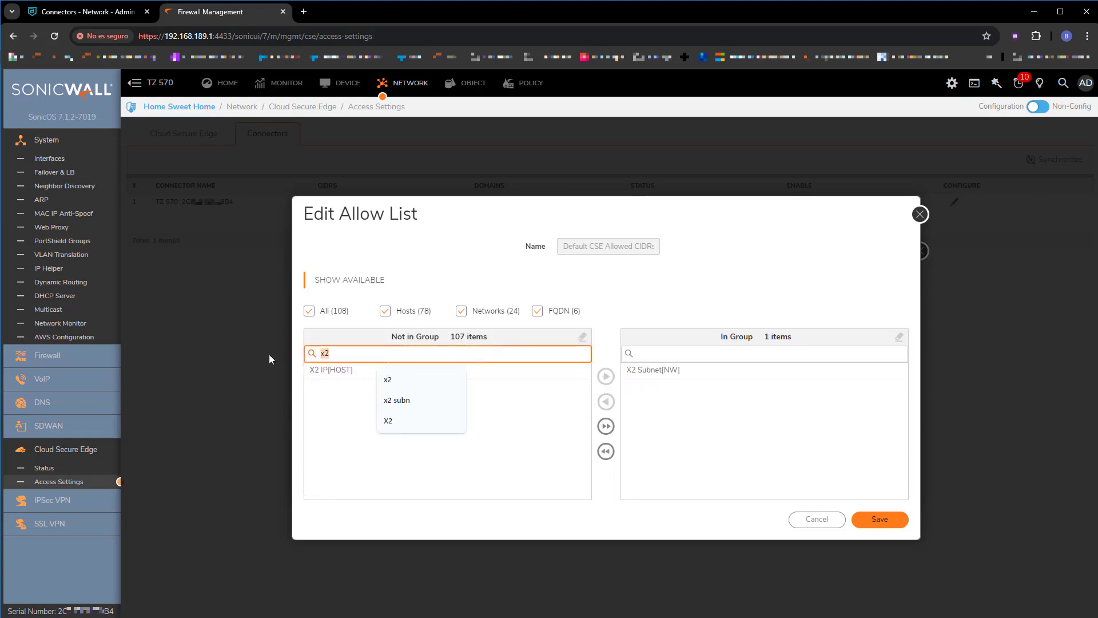
{"action": "type", "text": "lab"}
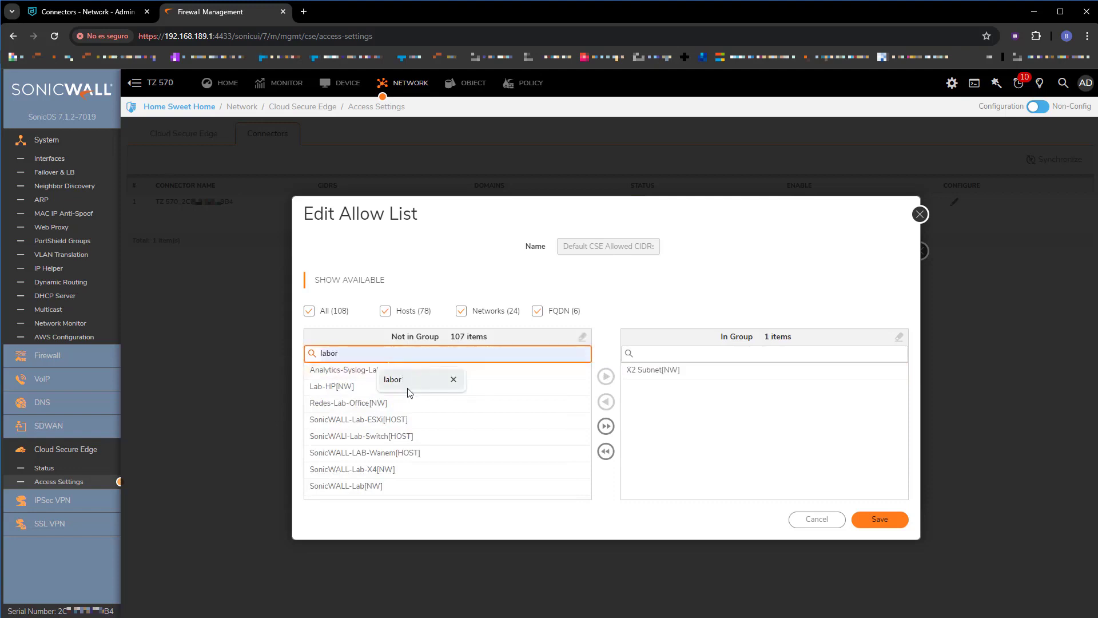
{"action": "left_click", "coordinate": [383, 406]}
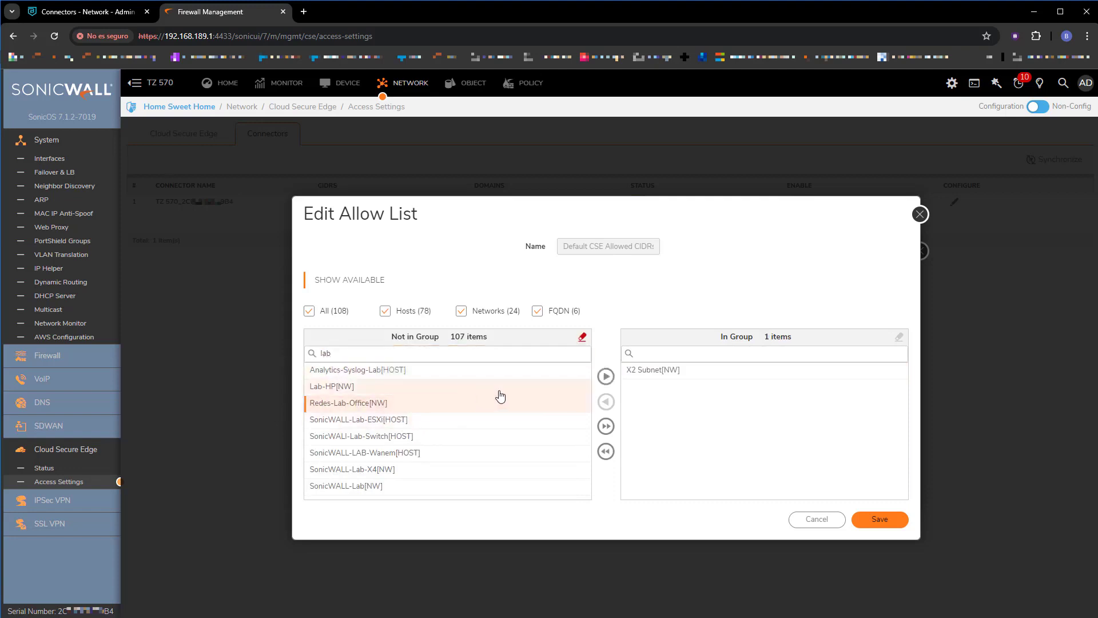
{"action": "left_click", "coordinate": [606, 378]}
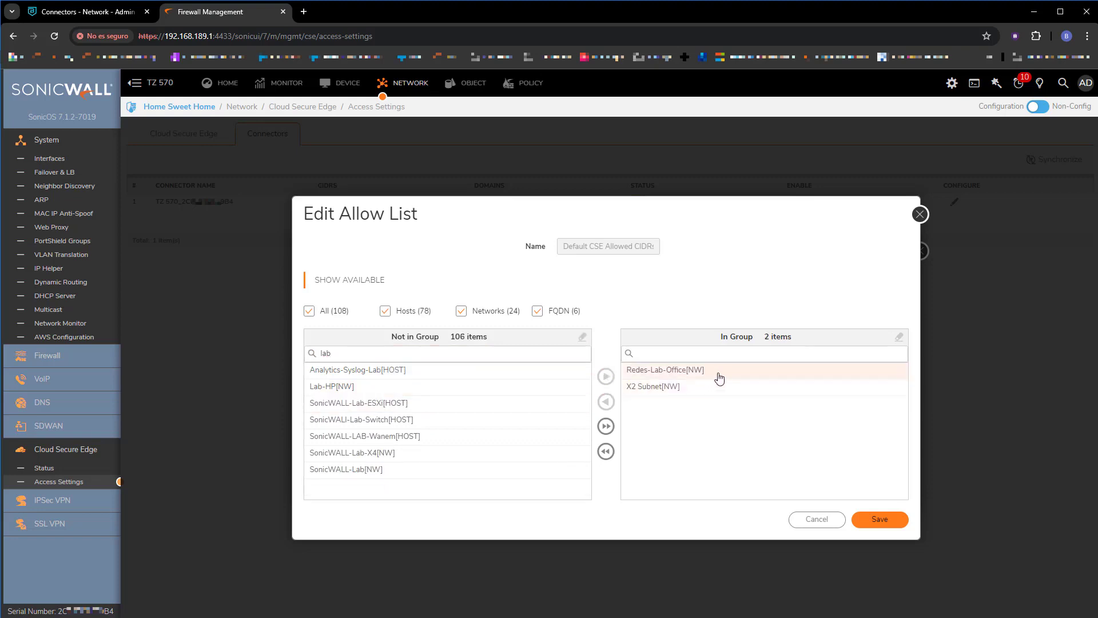
{"action": "left_click", "coordinate": [879, 520]}
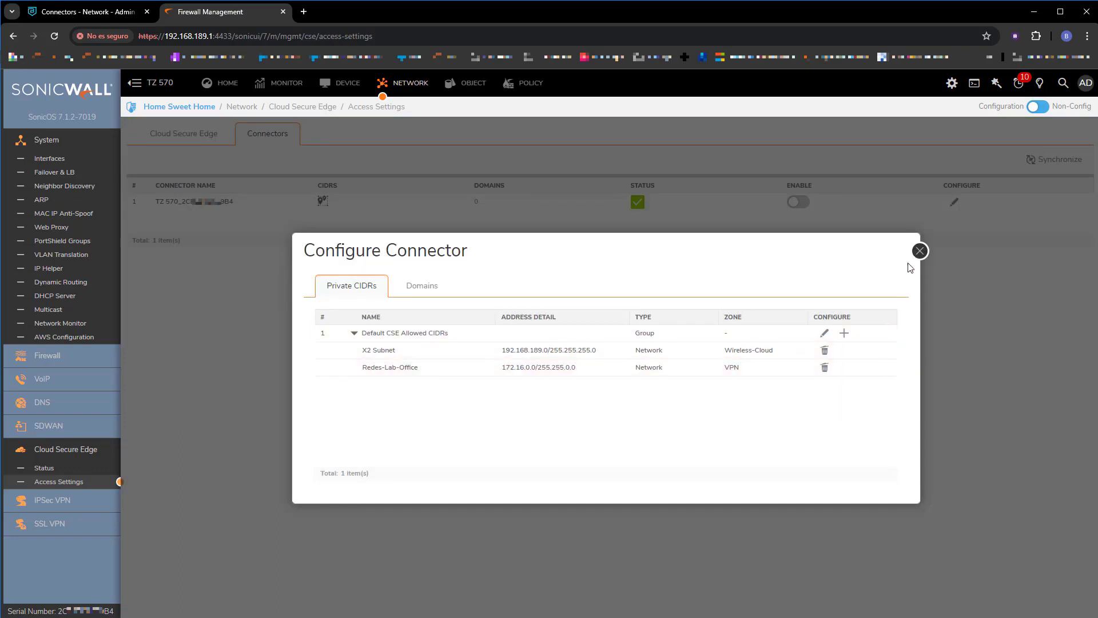
Close the connector configuration and check Cloud Secure Edge status showing four tunnels up.
{"action": "left_click", "coordinate": [921, 251]}
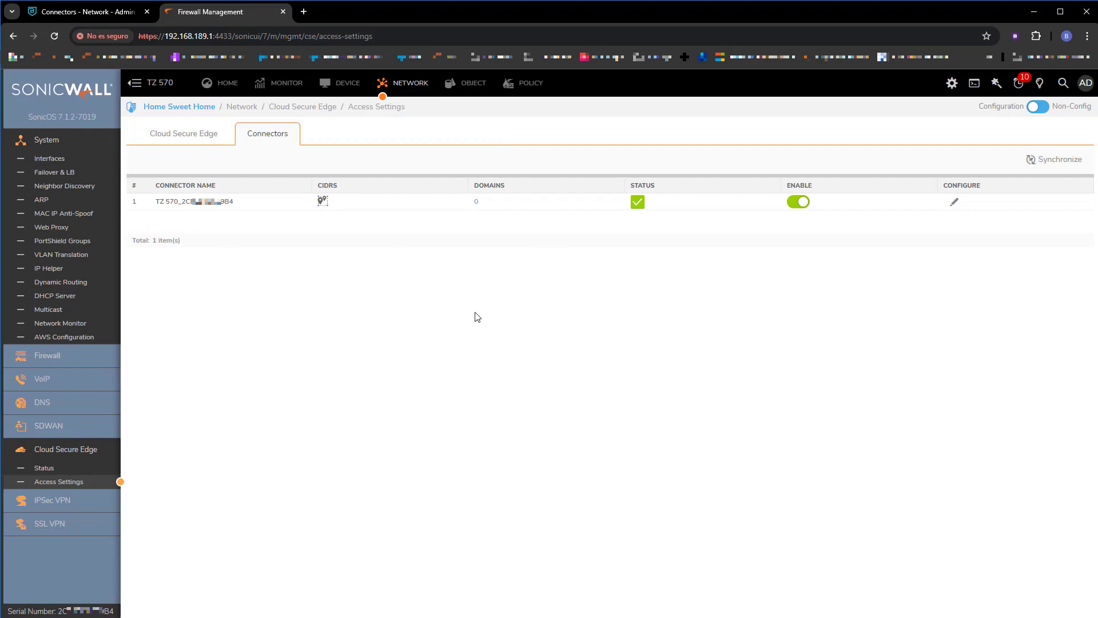
{"action": "left_click", "coordinate": [44, 469]}
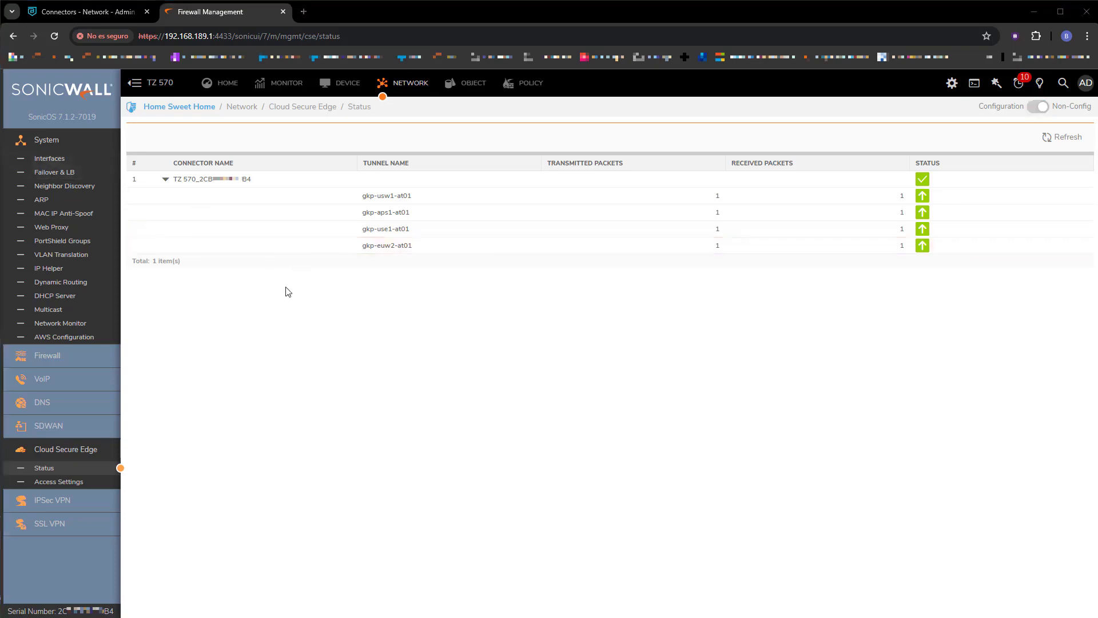
{"action": "left_click", "coordinate": [123, 13]}
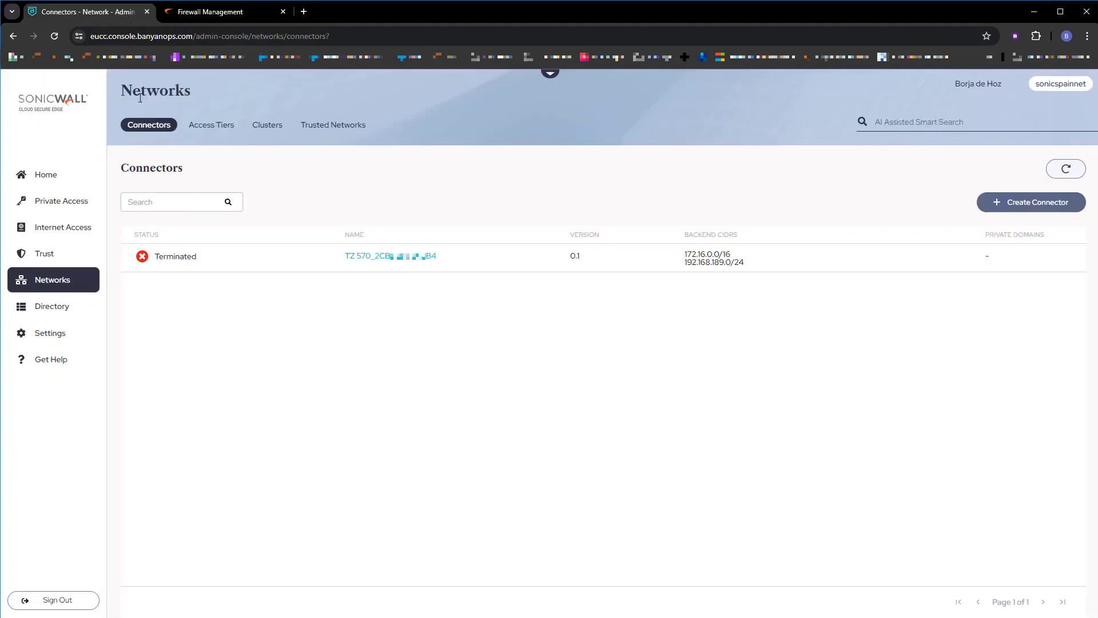
Confirm TZ 570 shows Reporting, then view the empty Service Tunnels list.
{"action": "left_click", "coordinate": [41, 284]}
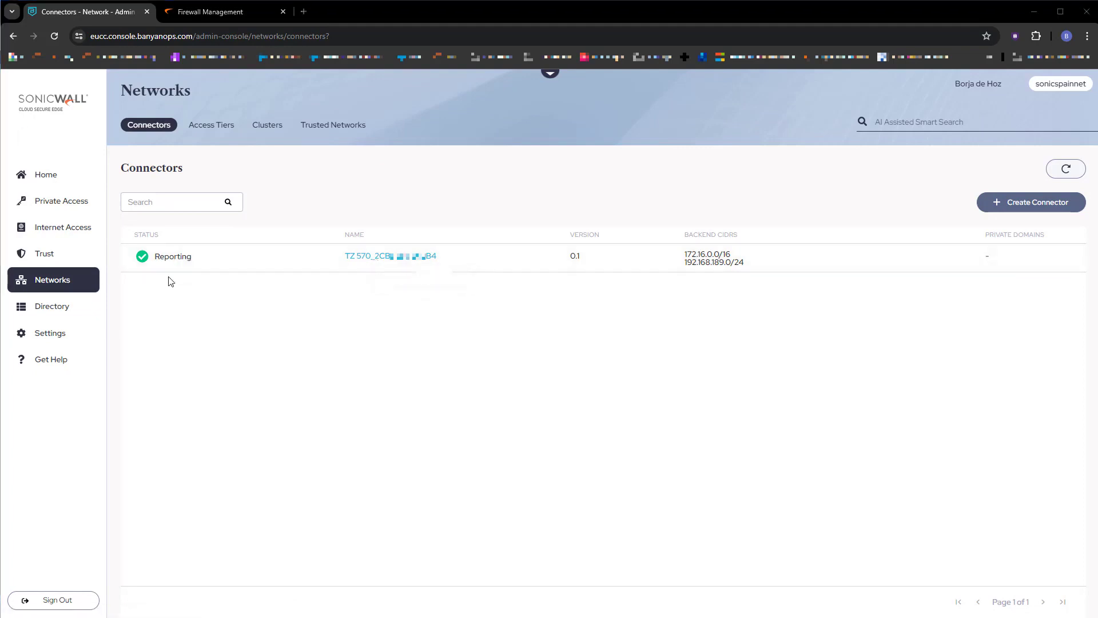
{"action": "left_click", "coordinate": [77, 202]}
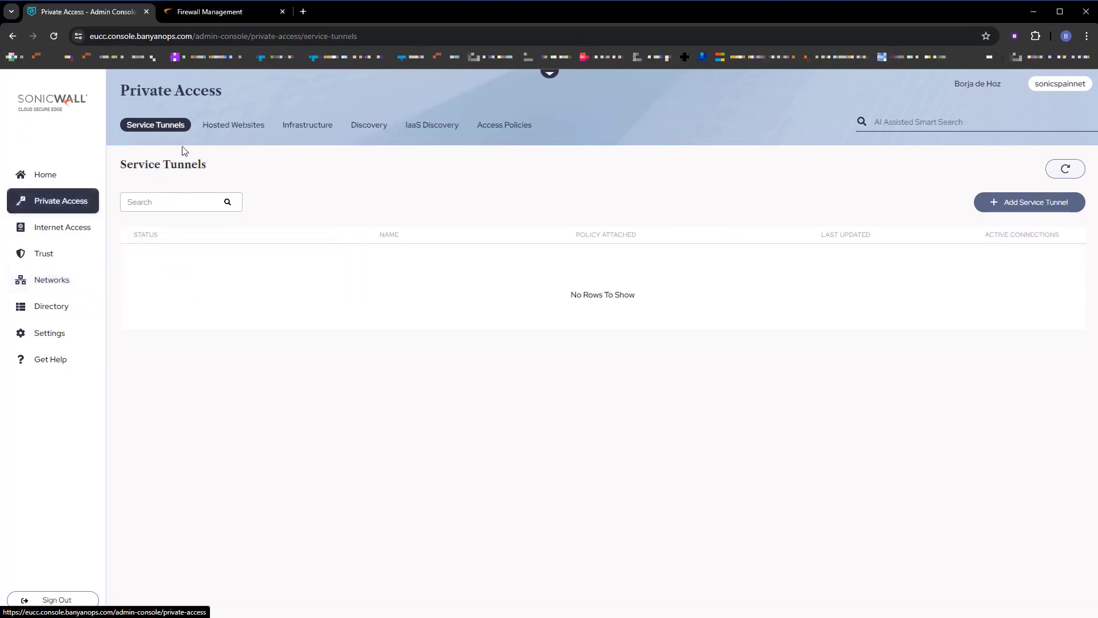
Start a new service tunnel named SonicSpainServiceTunnel using the TZ 570 connector network.
{"action": "left_click", "coordinate": [1017, 206]}
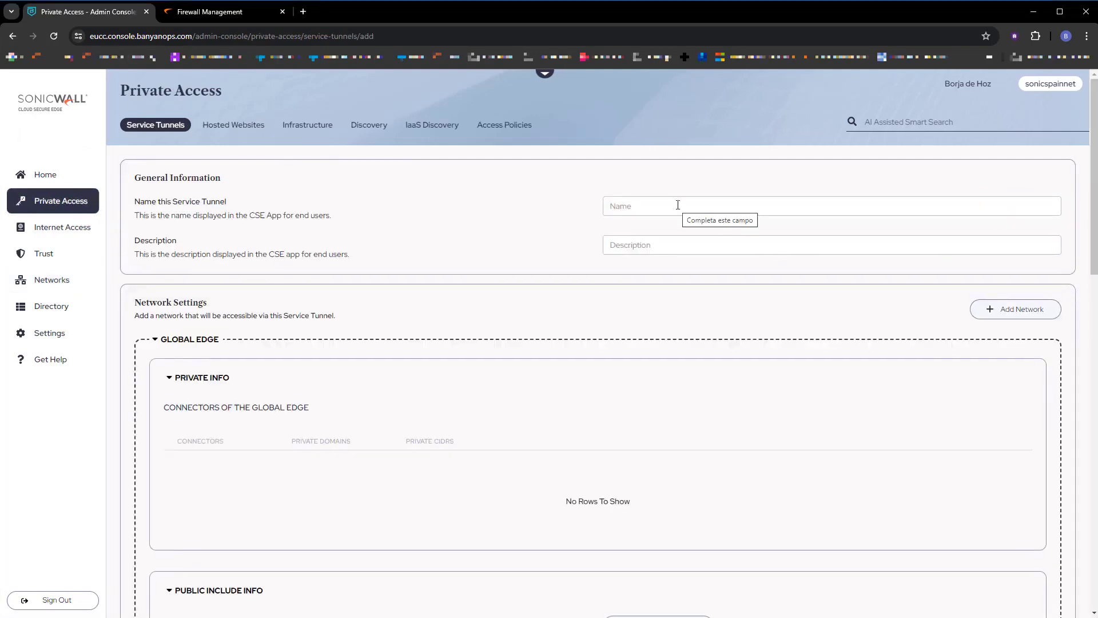
{"action": "left_click", "coordinate": [678, 204]}
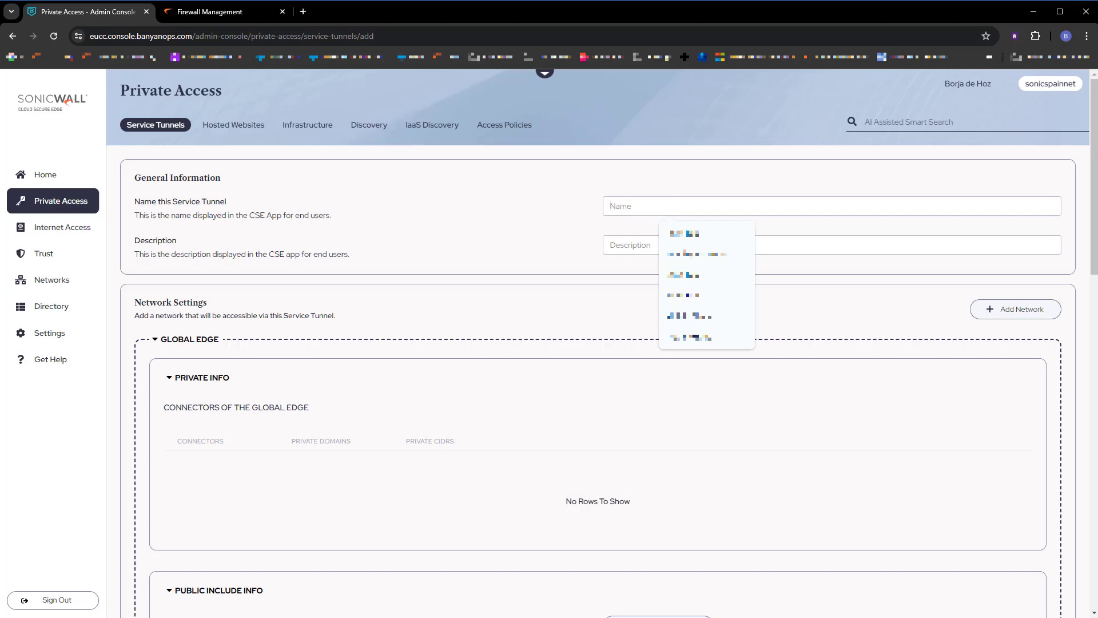
{"action": "left_click", "coordinate": [657, 209]}
{"action": "type", "text": "SonicSpainServiceTunnel"}
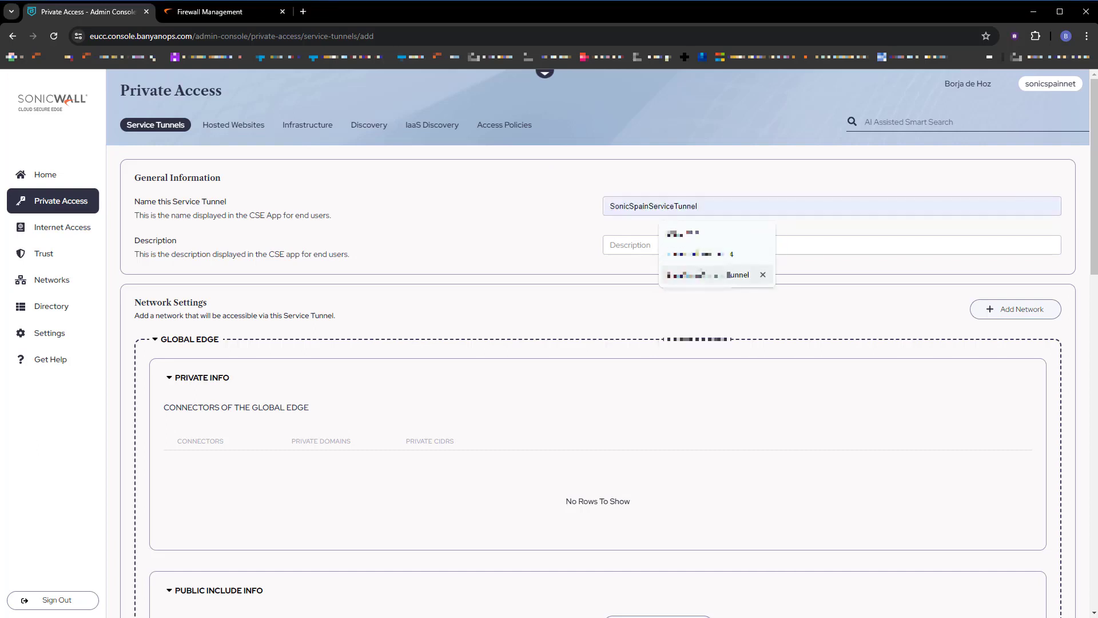
{"action": "left_click", "coordinate": [699, 275]}
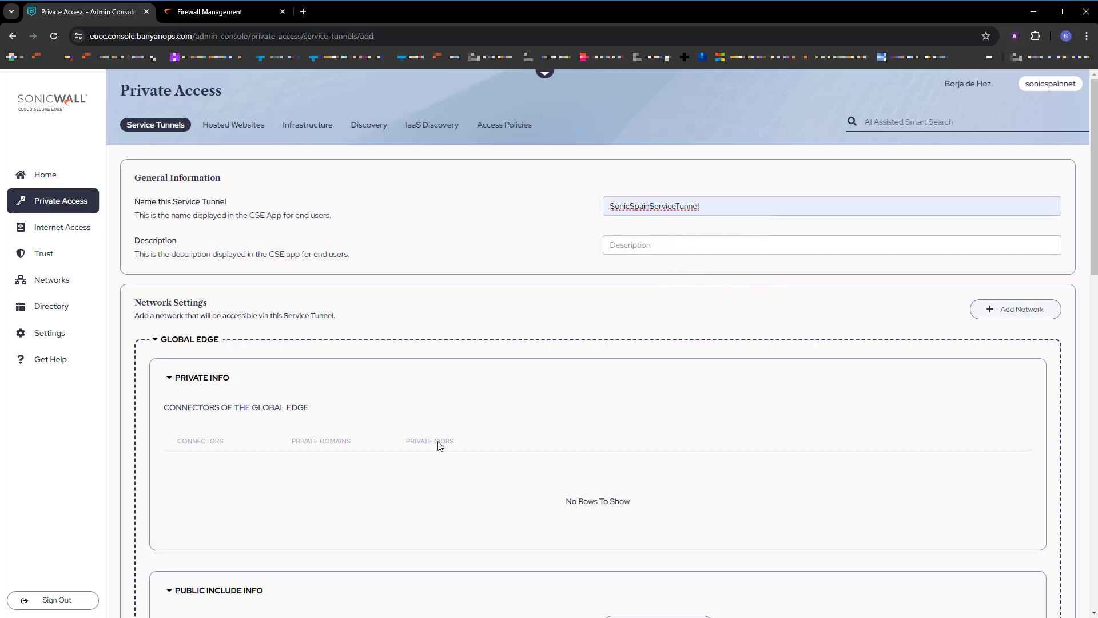
{"action": "left_click", "coordinate": [1015, 310]}
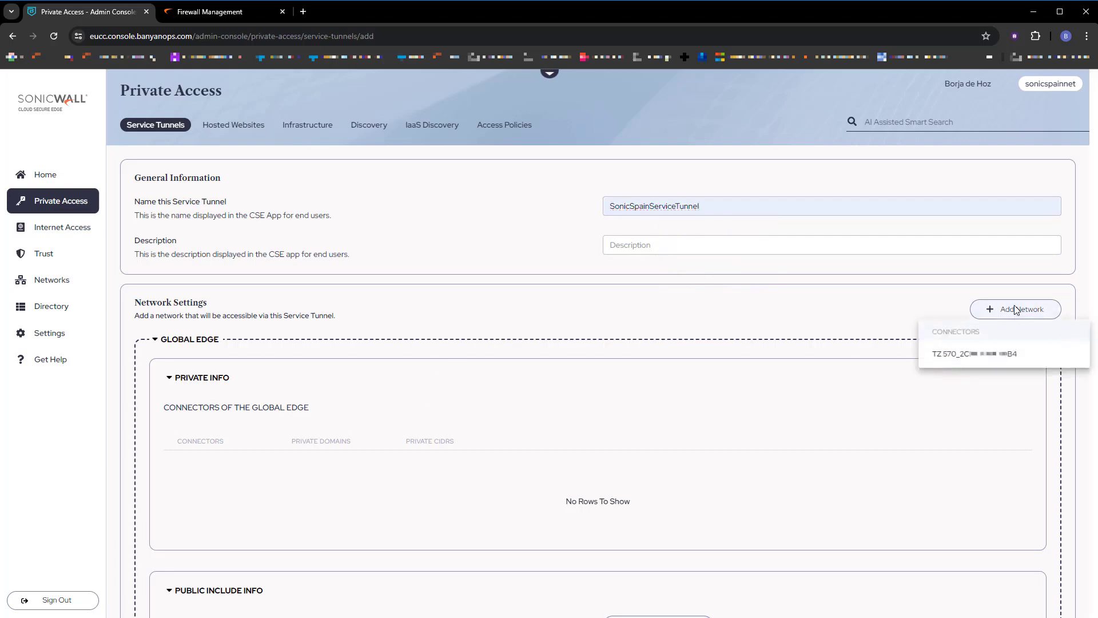
{"action": "left_click", "coordinate": [1030, 365]}
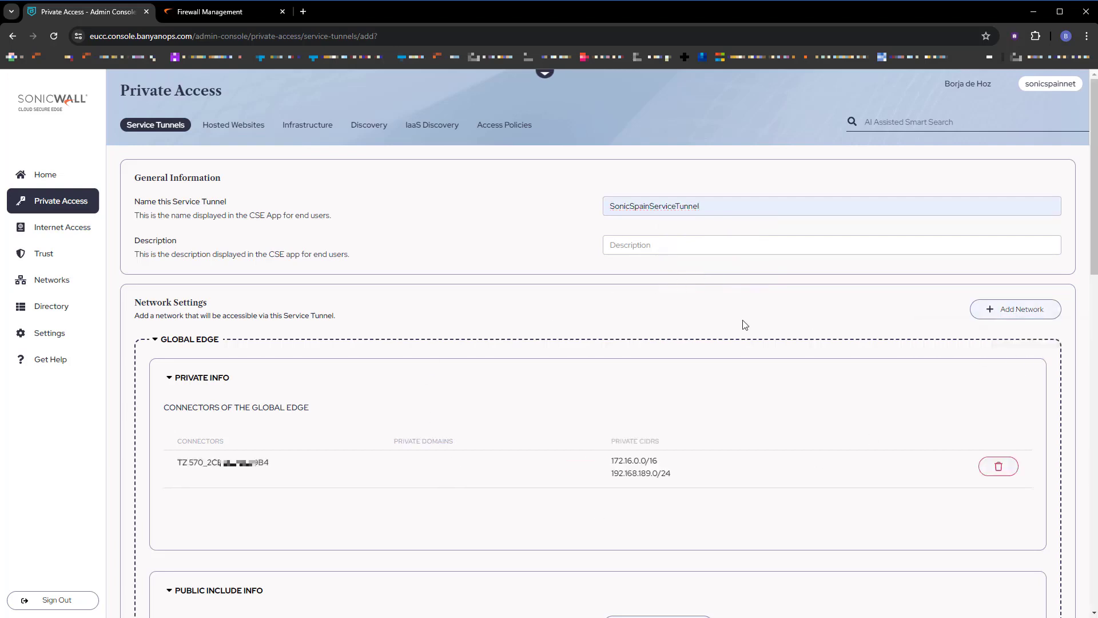
{"action": "scroll", "coordinate": [584, 381], "scroll_direction": "down", "scroll_amount": 1}
{"action": "scroll", "coordinate": [579, 380], "scroll_direction": "down", "scroll_amount": 1}
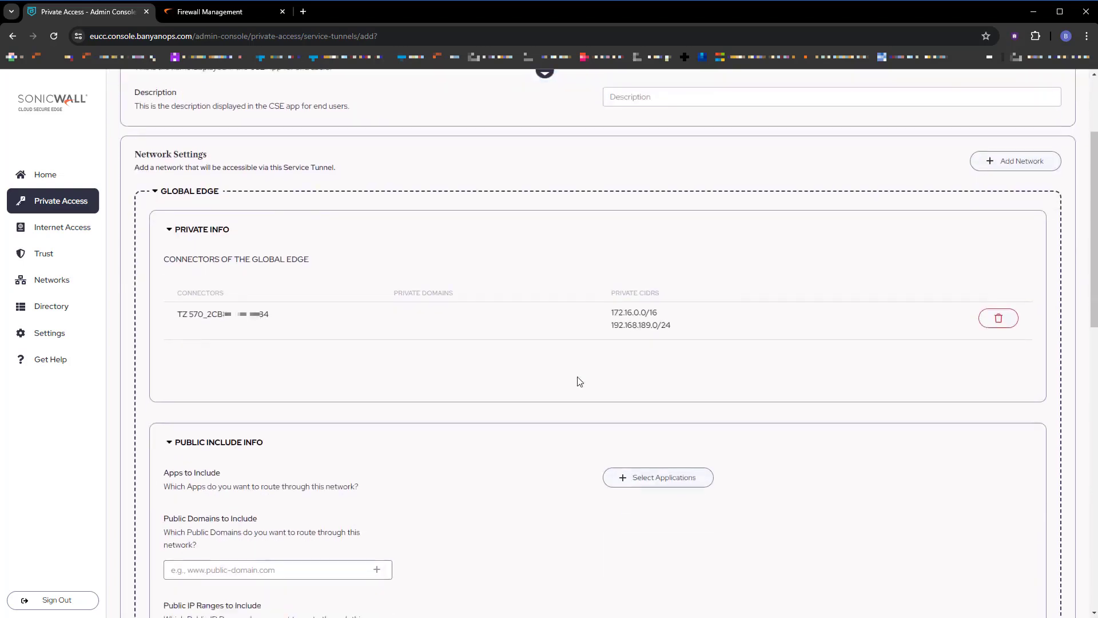
{"action": "scroll", "coordinate": [578, 381], "scroll_direction": "down", "scroll_amount": 2}
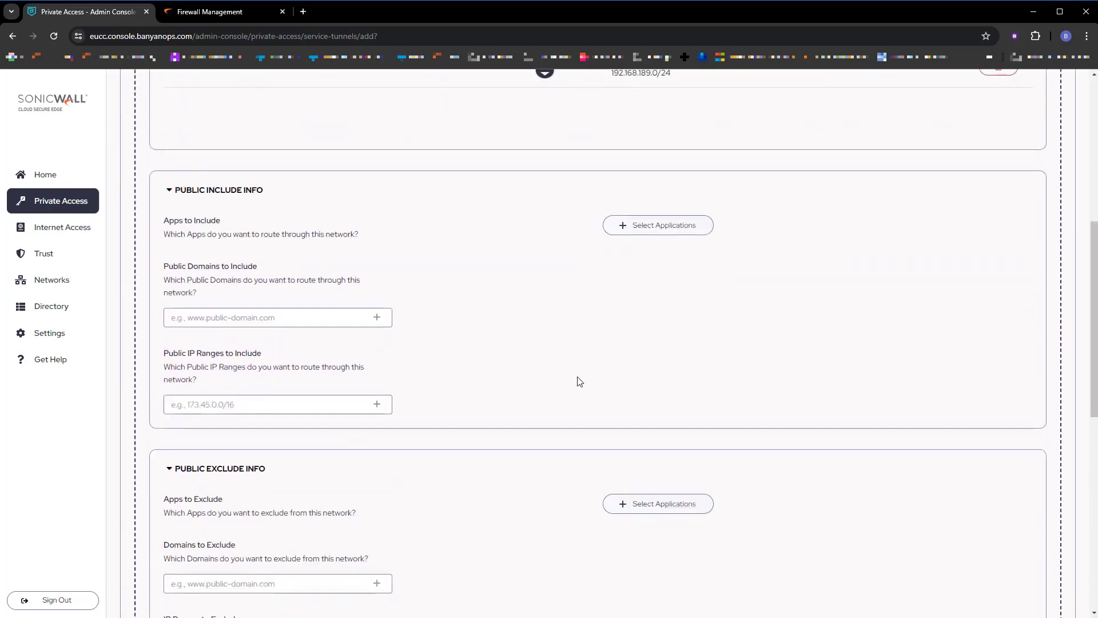
{"action": "scroll", "coordinate": [578, 382], "scroll_direction": "down", "scroll_amount": 1}
{"action": "scroll", "coordinate": [578, 380], "scroll_direction": "down", "scroll_amount": 2}
{"action": "scroll", "coordinate": [577, 381], "scroll_direction": "down", "scroll_amount": 2}
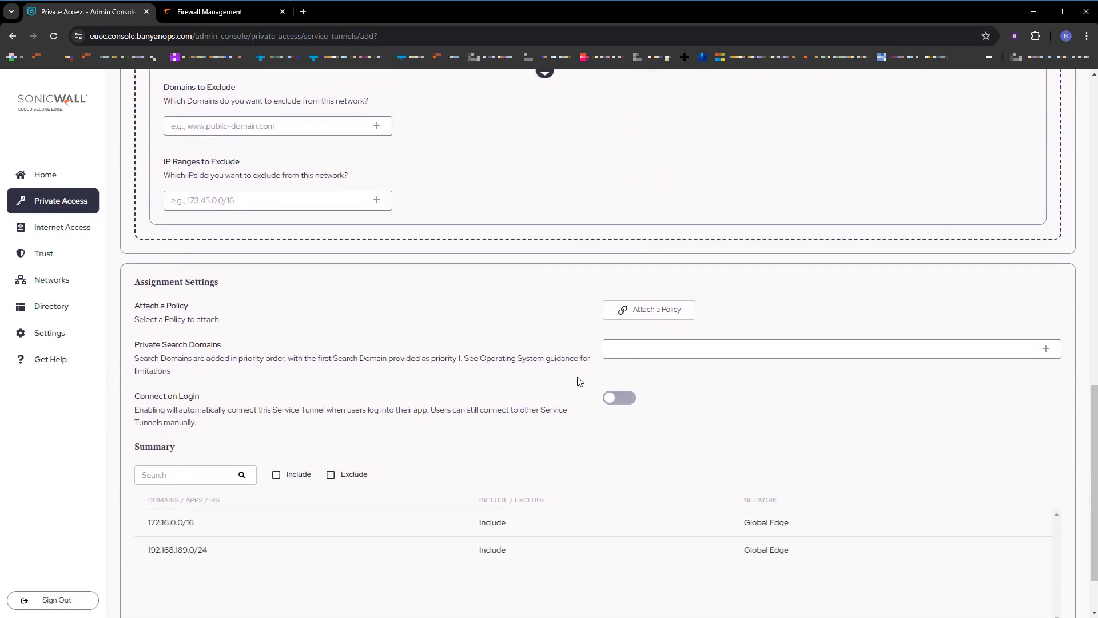
{"action": "scroll", "coordinate": [577, 381], "scroll_direction": "down", "scroll_amount": 1}
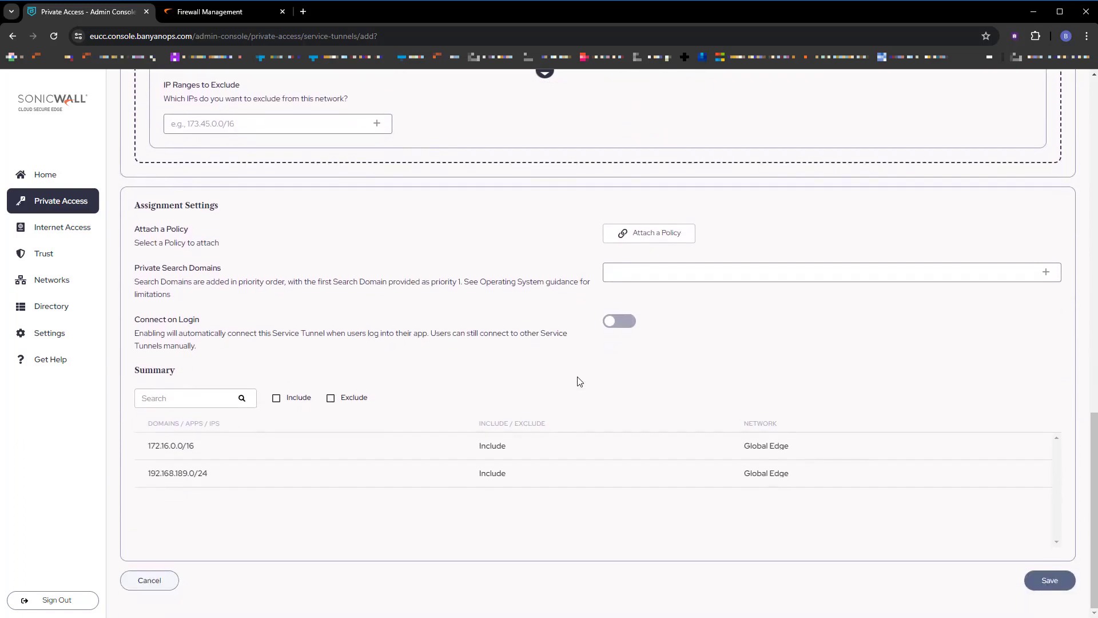
Attach the AllUsersAndDevices-Tunnel policy to the tunnel and save it.
{"action": "left_click", "coordinate": [653, 234]}
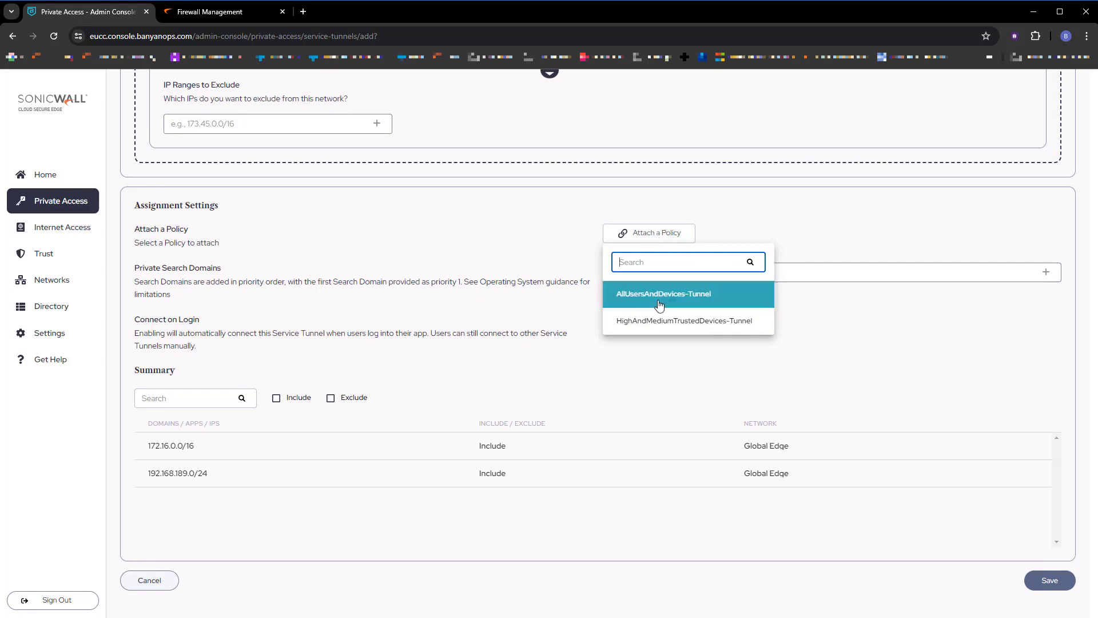
{"action": "left_click", "coordinate": [689, 297]}
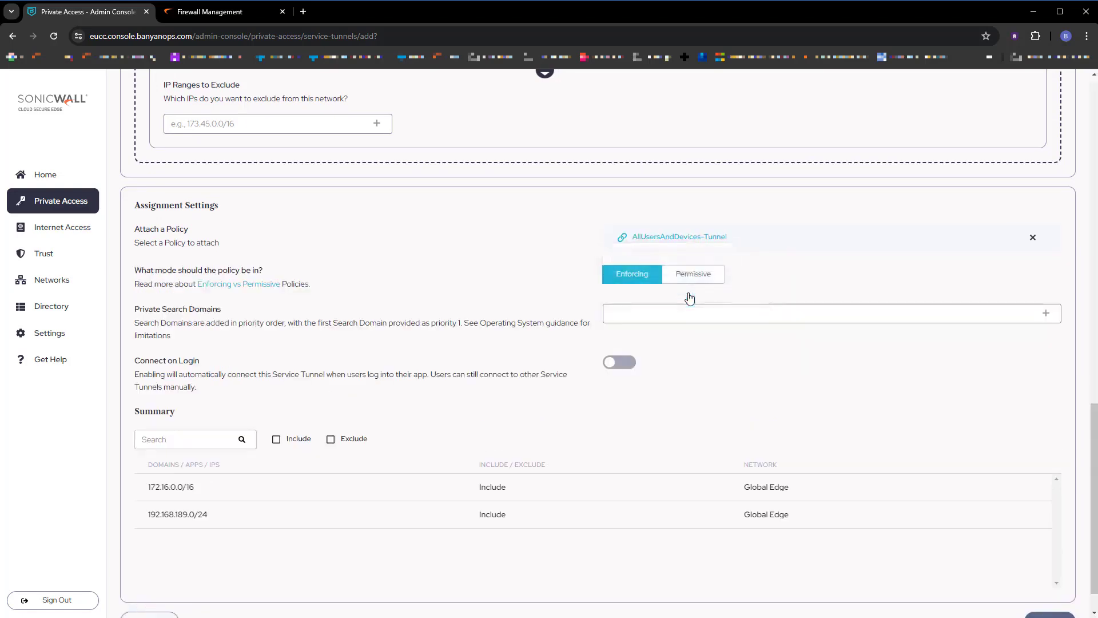
{"action": "scroll", "coordinate": [905, 452], "scroll_direction": "down", "scroll_amount": 1}
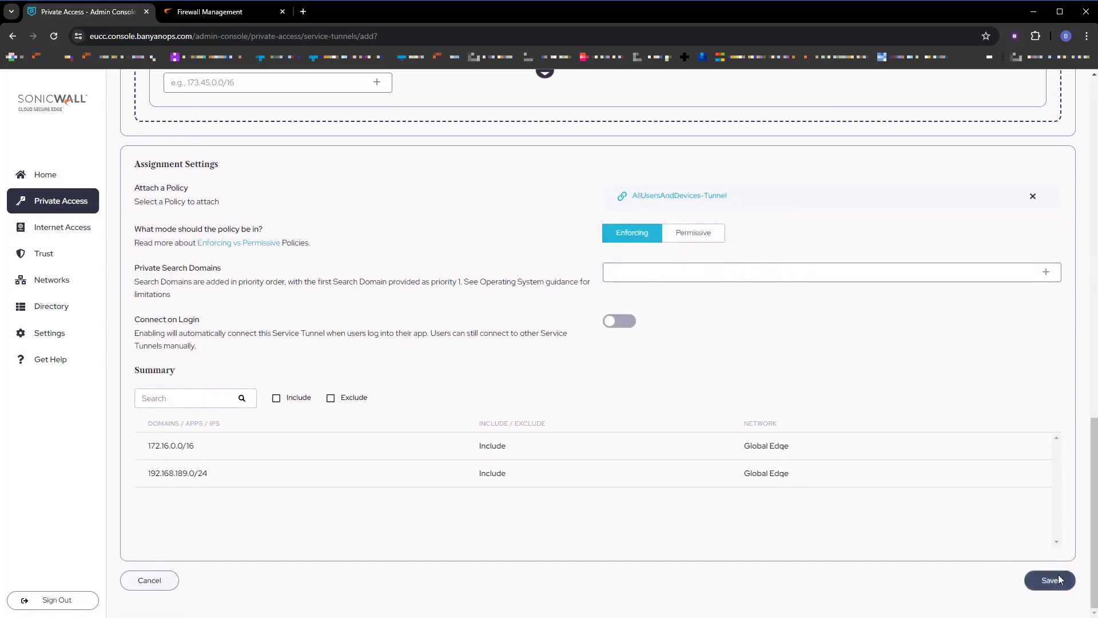
{"action": "left_click", "coordinate": [1058, 580]}
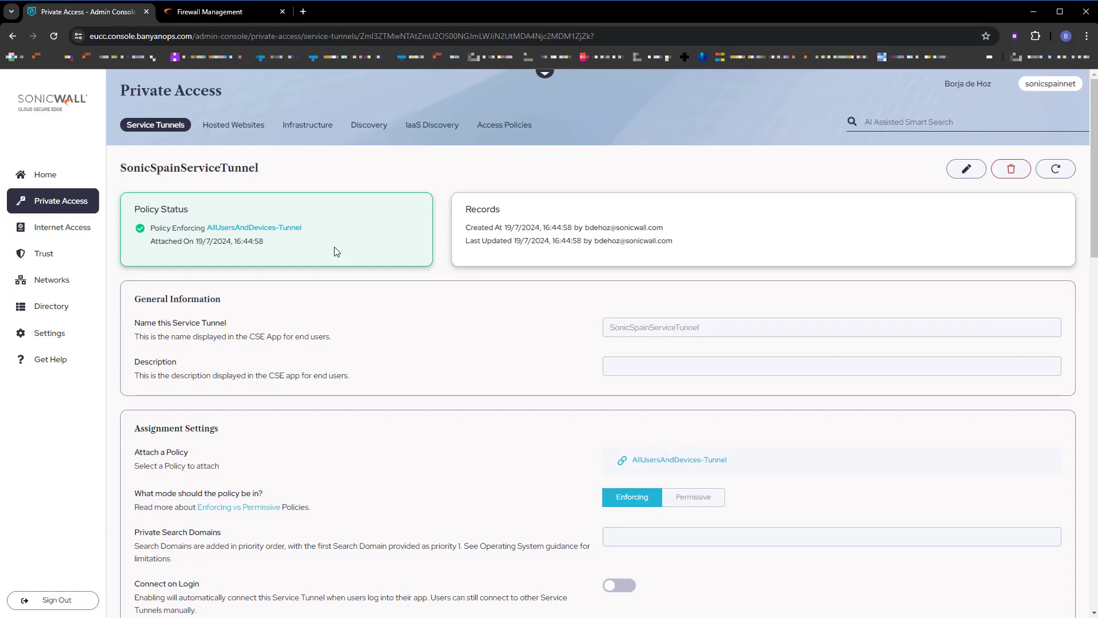
Add a hosted website named NSM on the TZ 570 connector network.
{"action": "left_click", "coordinate": [238, 124]}
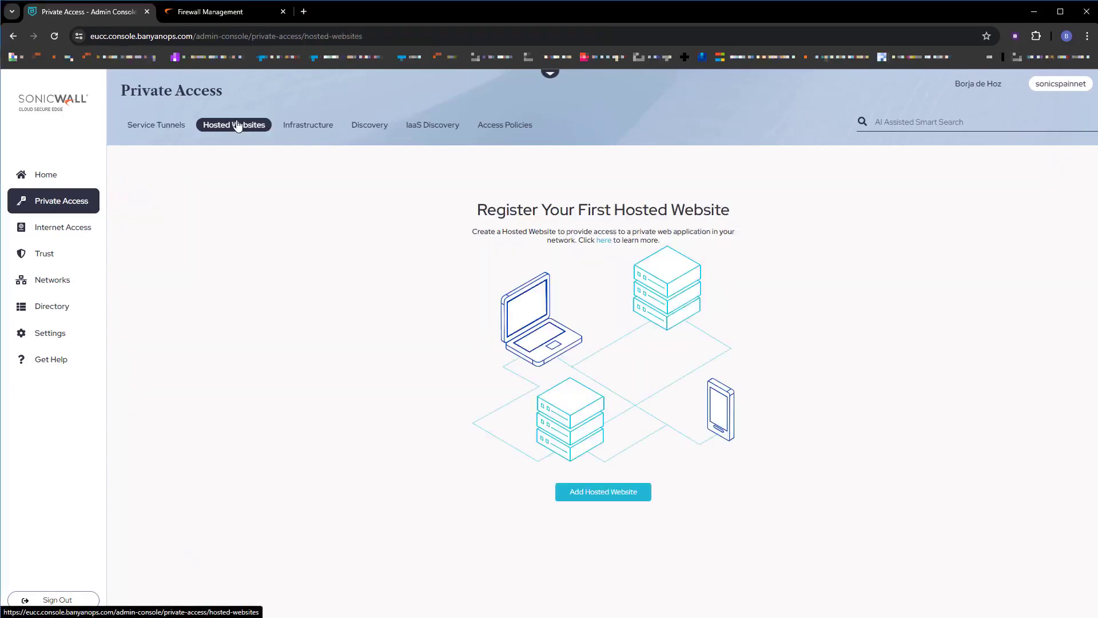
{"action": "left_click", "coordinate": [582, 491]}
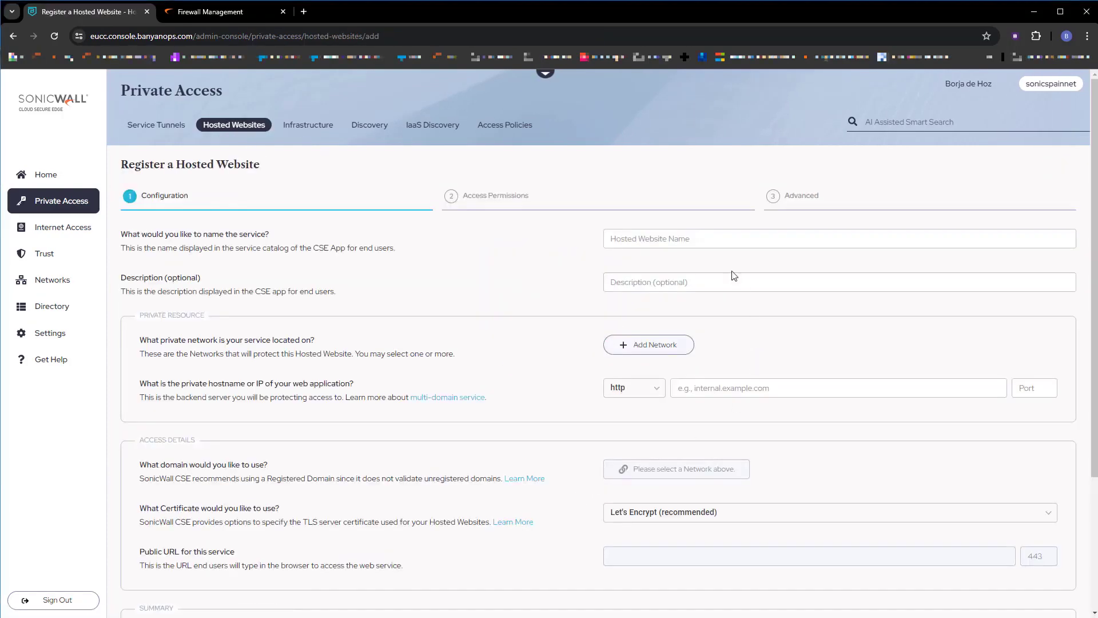
{"action": "left_click", "coordinate": [702, 241]}
{"action": "type", "text": "NSM"}
{"action": "left_click", "coordinate": [652, 350]}
{"action": "left_click", "coordinate": [664, 427]}
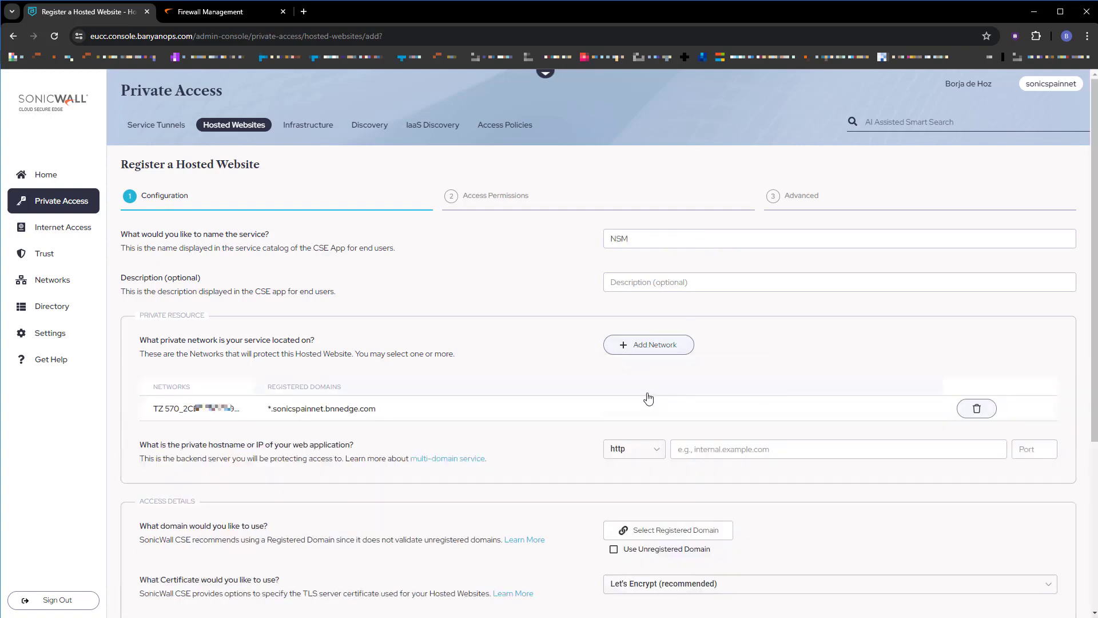
Point NSM to https 172.16.102.1:443 at nsm.sonicspainnet.bnnedge.com and continue.
{"action": "left_click", "coordinate": [658, 455]}
{"action": "left_click", "coordinate": [633, 490]}
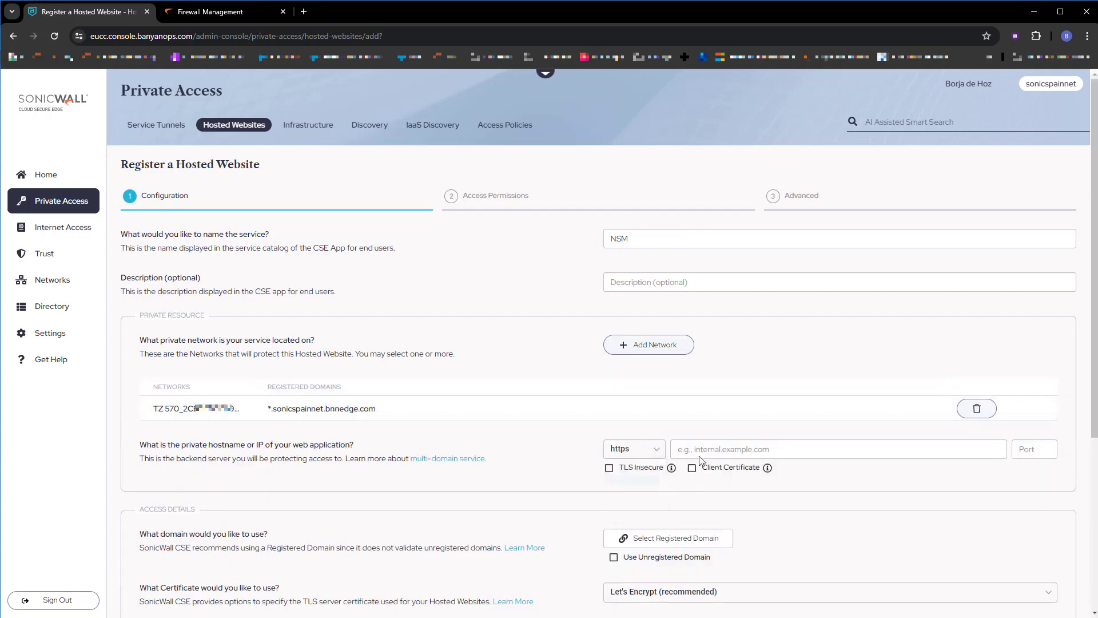
{"action": "left_click", "coordinate": [712, 448]}
{"action": "type", "text": "17"}
{"action": "type", "text": "2.16"}
{"action": "type", "text": ".102"}
{"action": "type", "text": "."}
{"action": "type", "text": "443"}
{"action": "left_click", "coordinate": [694, 543]}
{"action": "left_click", "coordinate": [683, 569]}
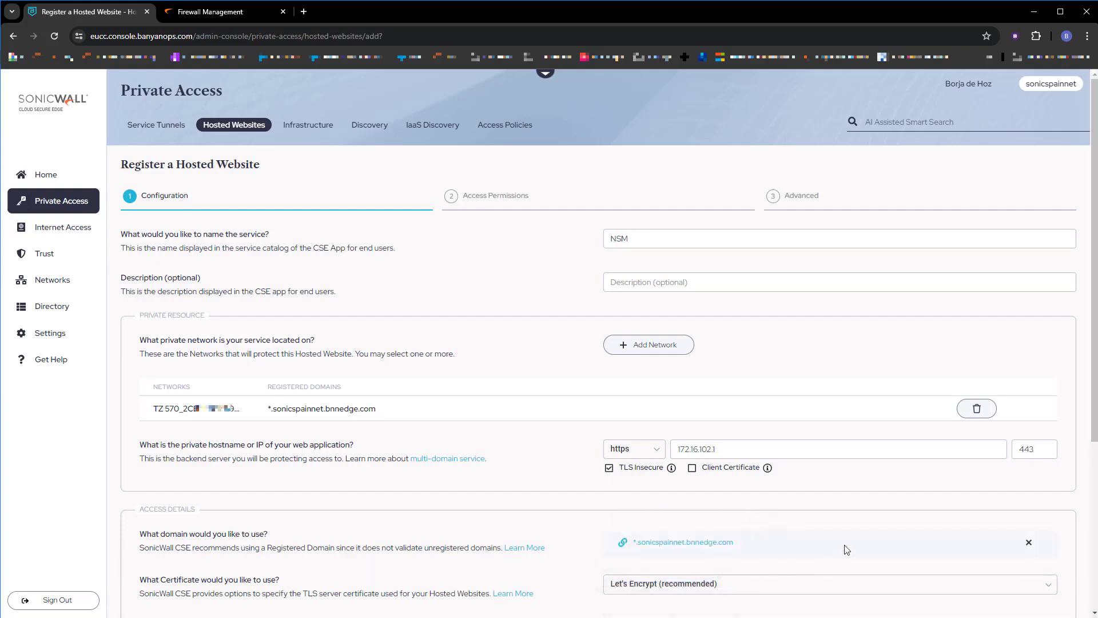
{"action": "scroll", "coordinate": [588, 477], "scroll_direction": "down", "scroll_amount": 2}
{"action": "left_click", "coordinate": [693, 398]}
{"action": "type", "text": "nsm"}
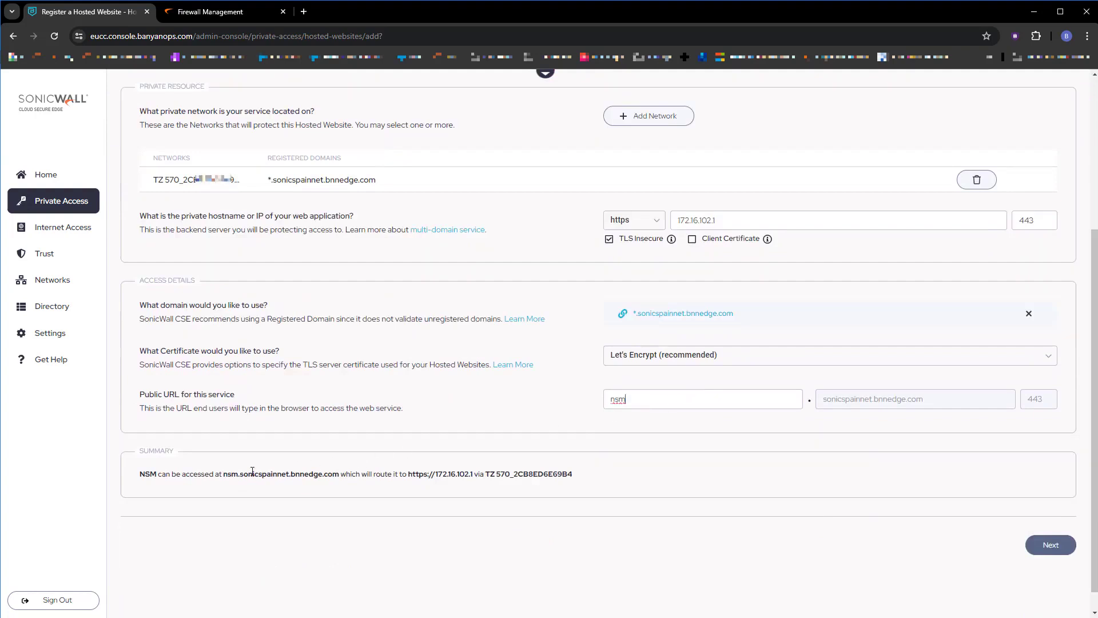
{"action": "left_click", "coordinate": [1051, 544]}
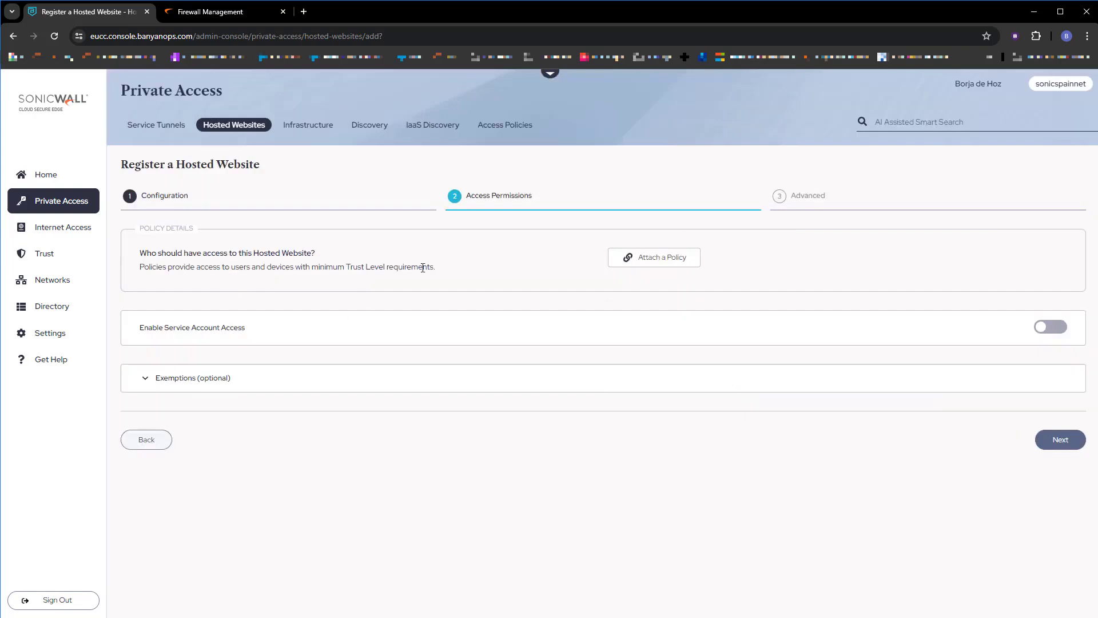
Attach the AllUsersAndDevices-Web policy, save and validate NSM, then view Directory users.
{"action": "left_click", "coordinate": [639, 262]}
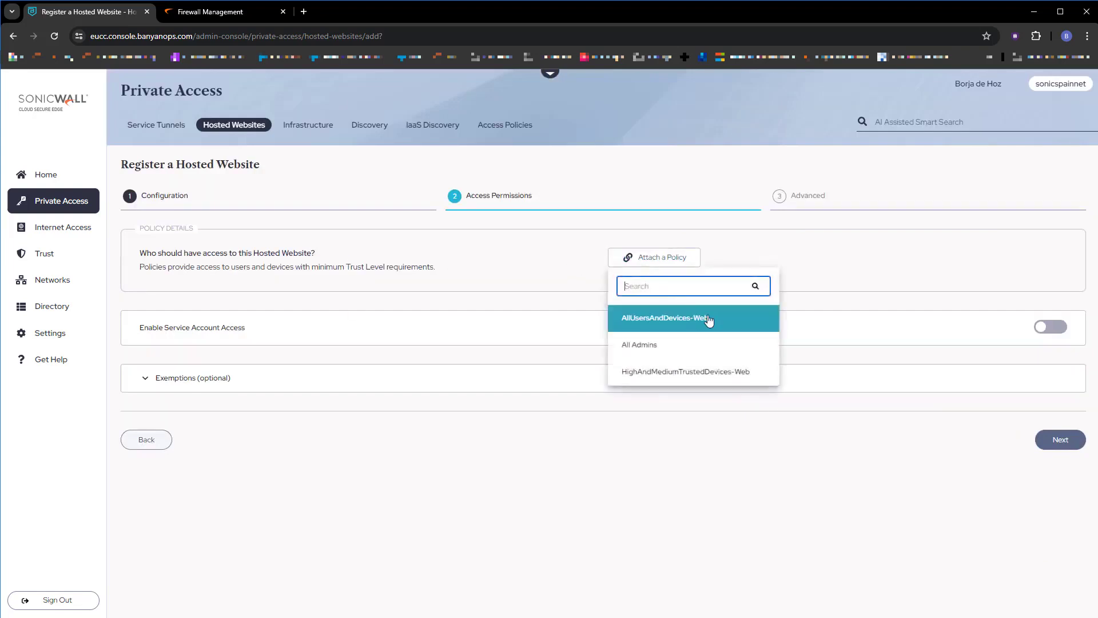
{"action": "left_click", "coordinate": [737, 327]}
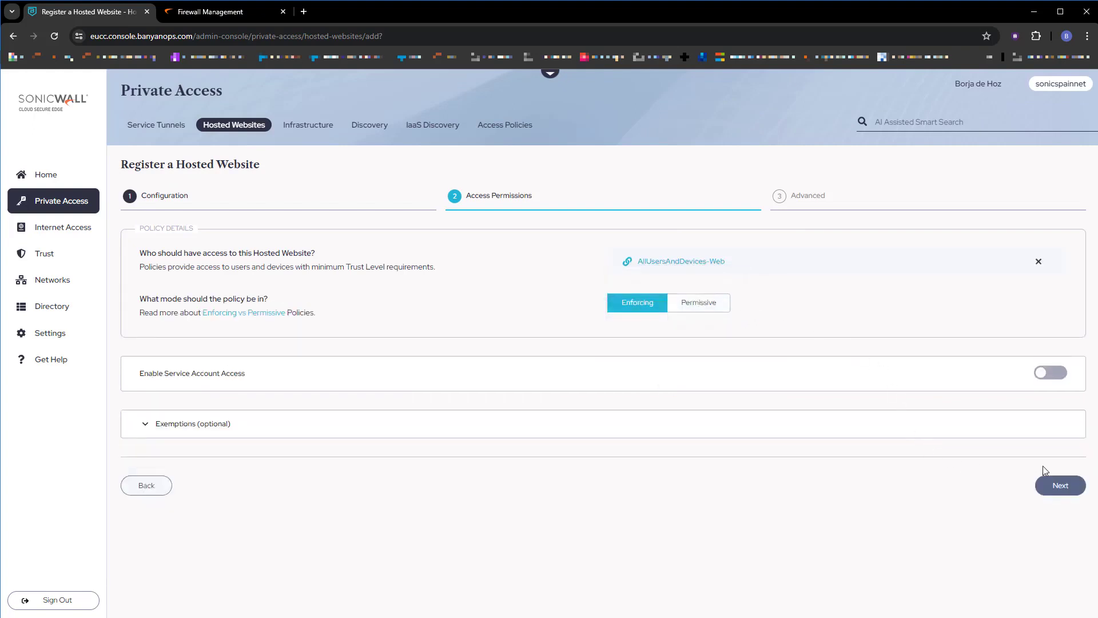
{"action": "left_click", "coordinate": [1062, 487]}
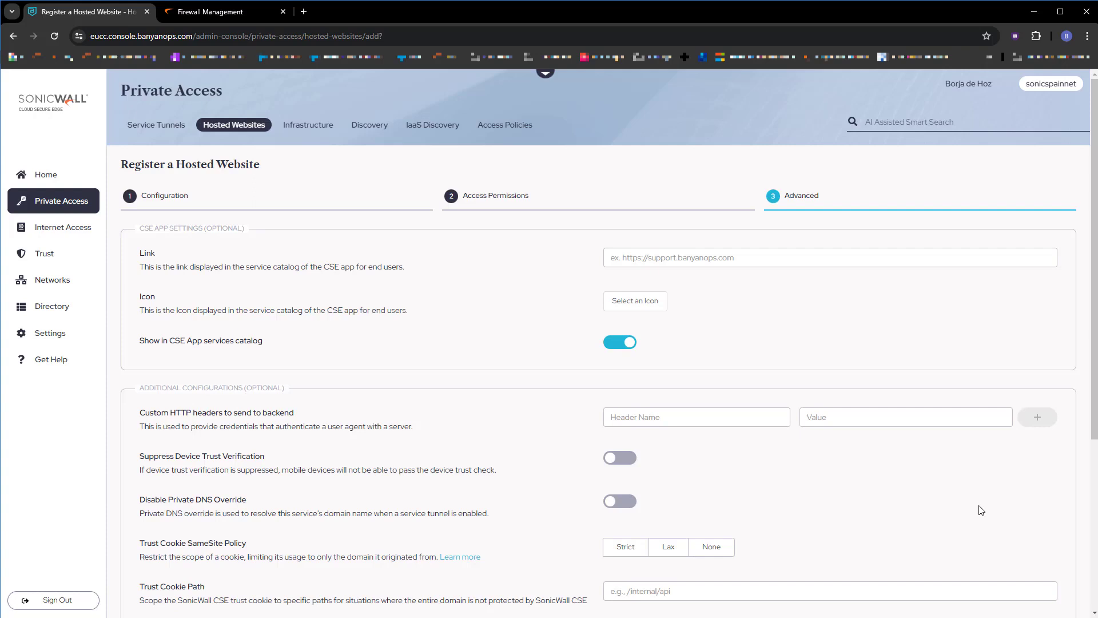
{"action": "scroll", "coordinate": [980, 509], "scroll_direction": "down", "scroll_amount": 3}
{"action": "left_click", "coordinate": [1024, 521]}
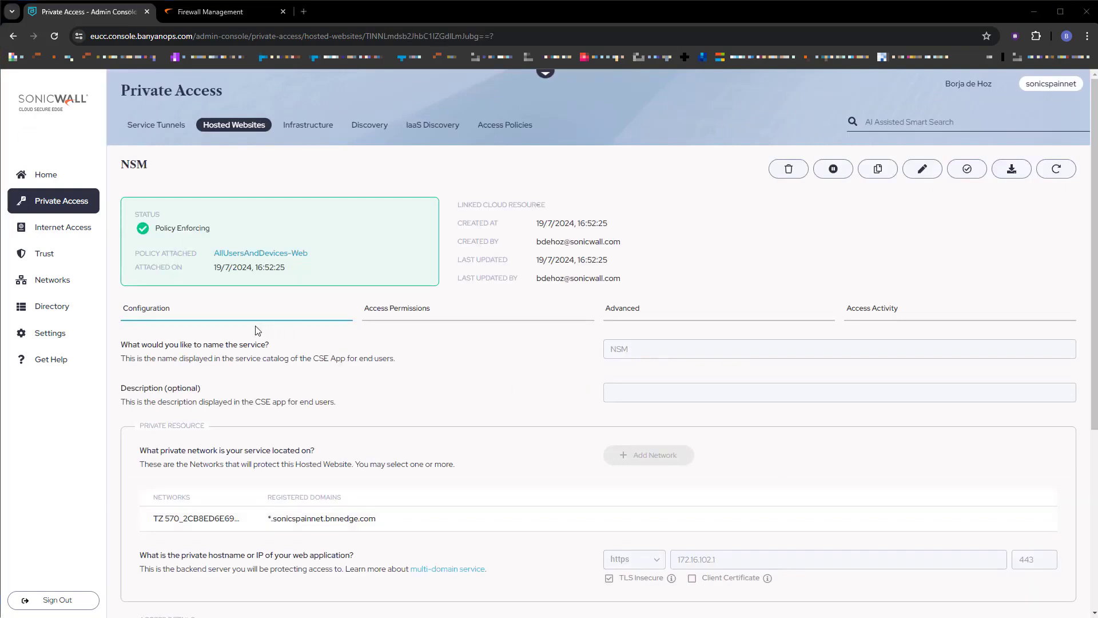
{"action": "left_click", "coordinate": [70, 307]}
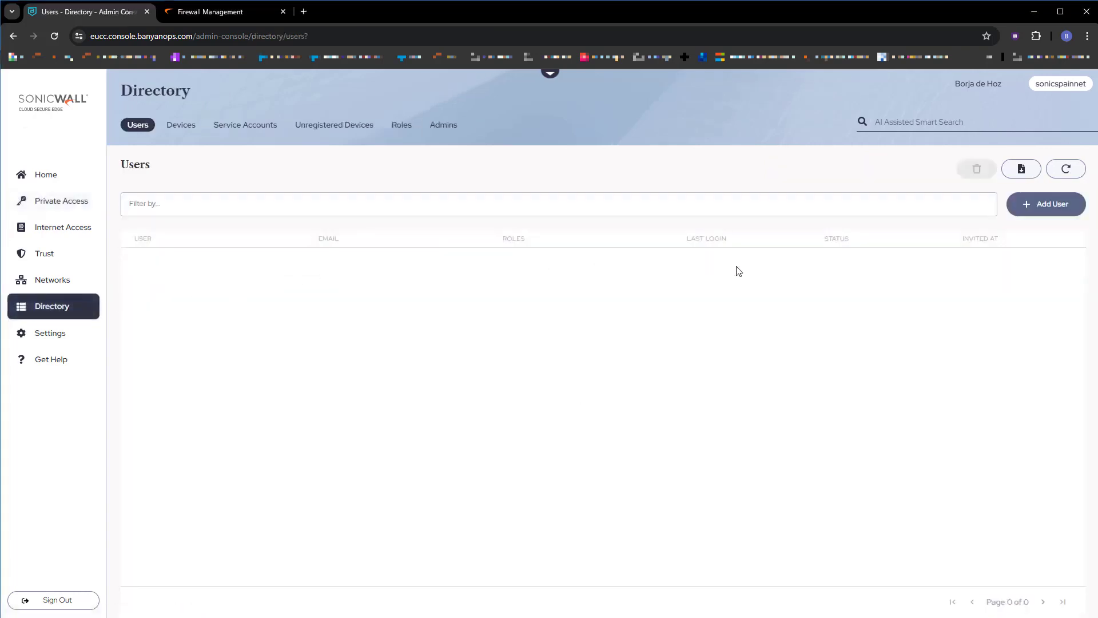
{"action": "left_click", "coordinate": [1030, 210]}
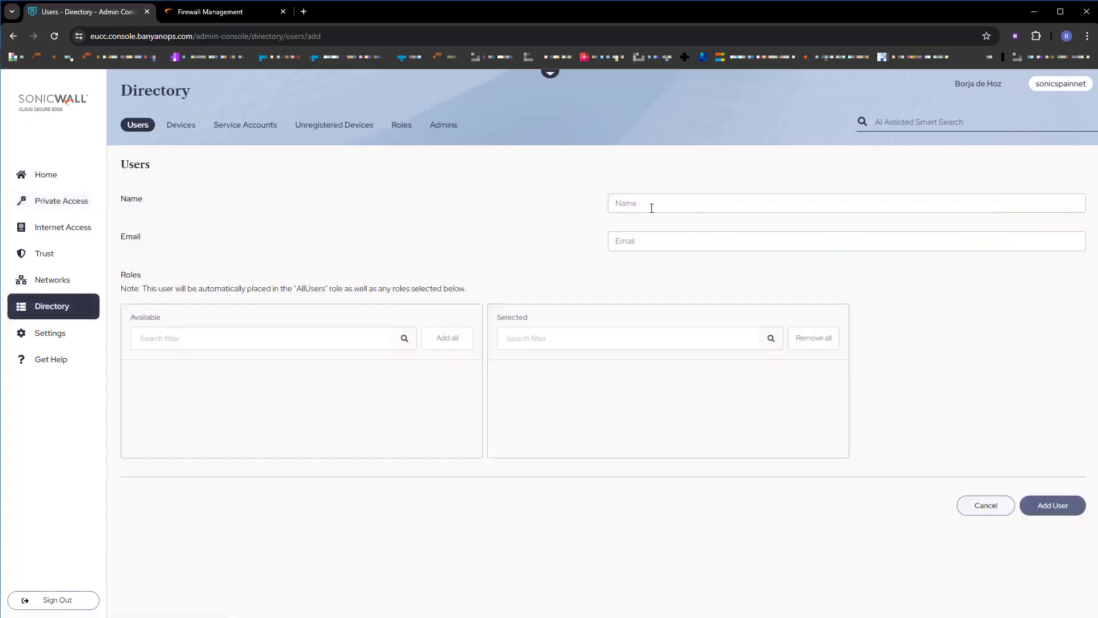
{"action": "key", "text": "Tab"}
{"action": "left_click", "coordinate": [1042, 506]}
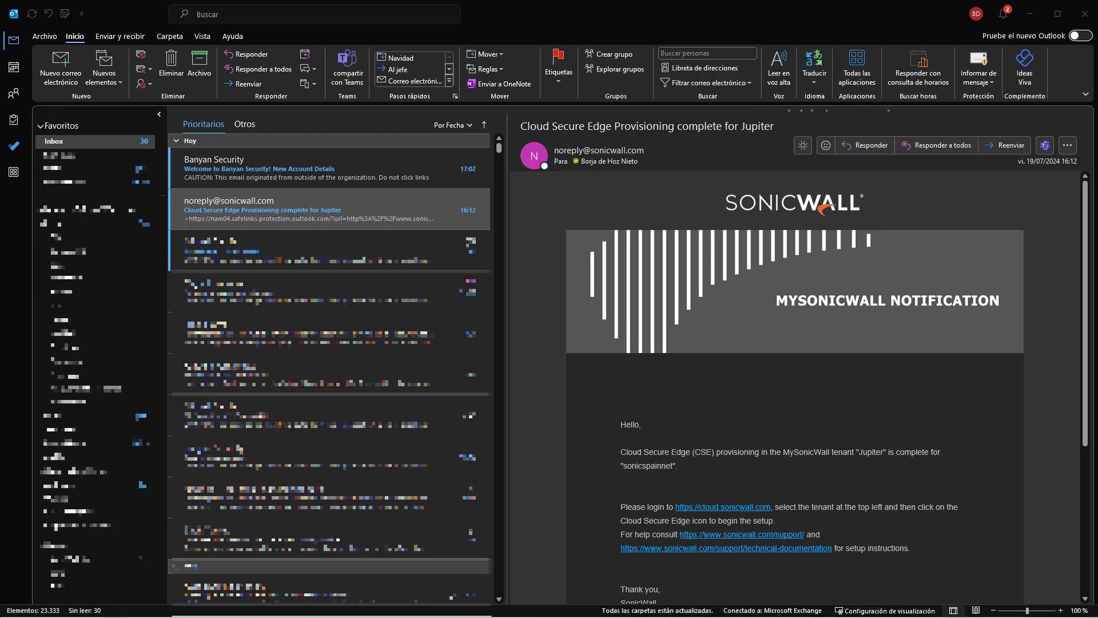
{"action": "mouse_move", "coordinate": [330, 168]}
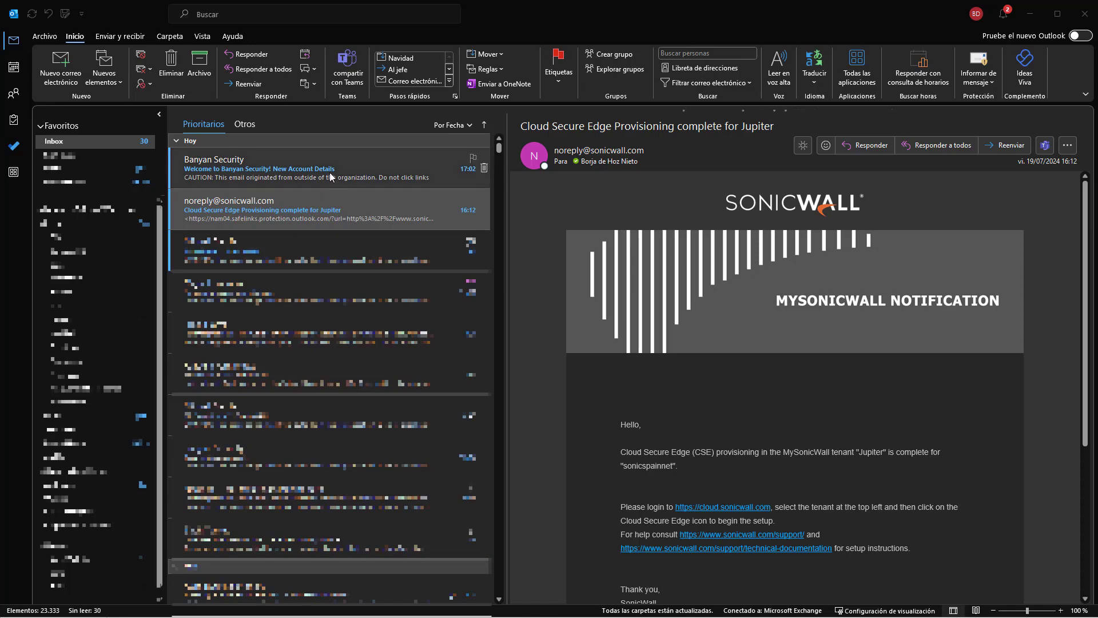
Open the 'Welcome to Banyan Security! New Account Details' email in the reading pane.
{"action": "left_click", "coordinate": [331, 177]}
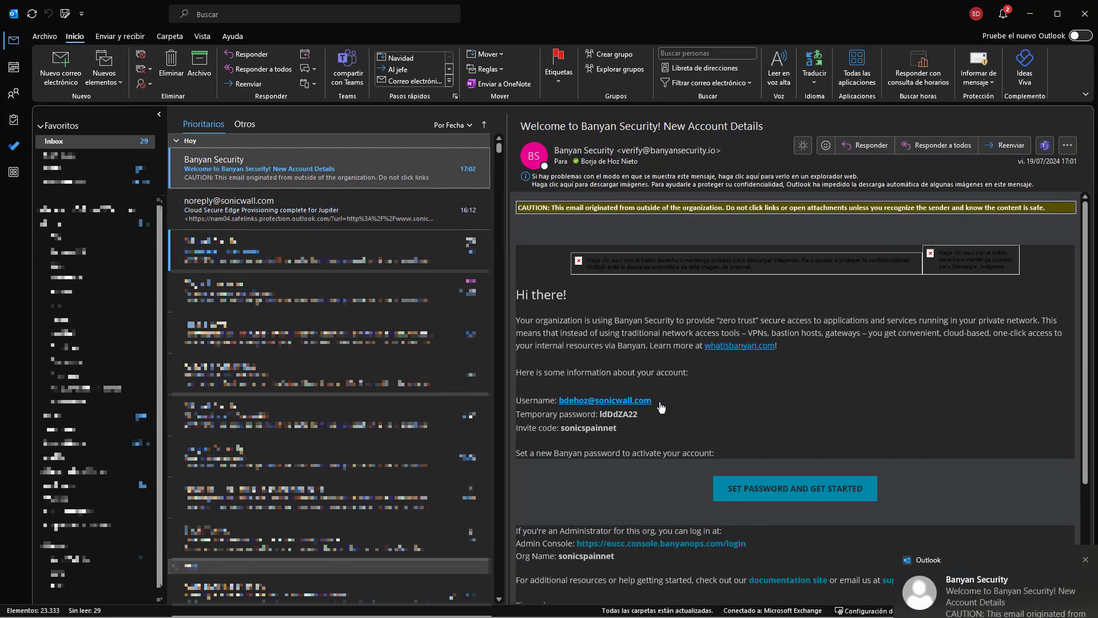
{"action": "key", "text": "super"}
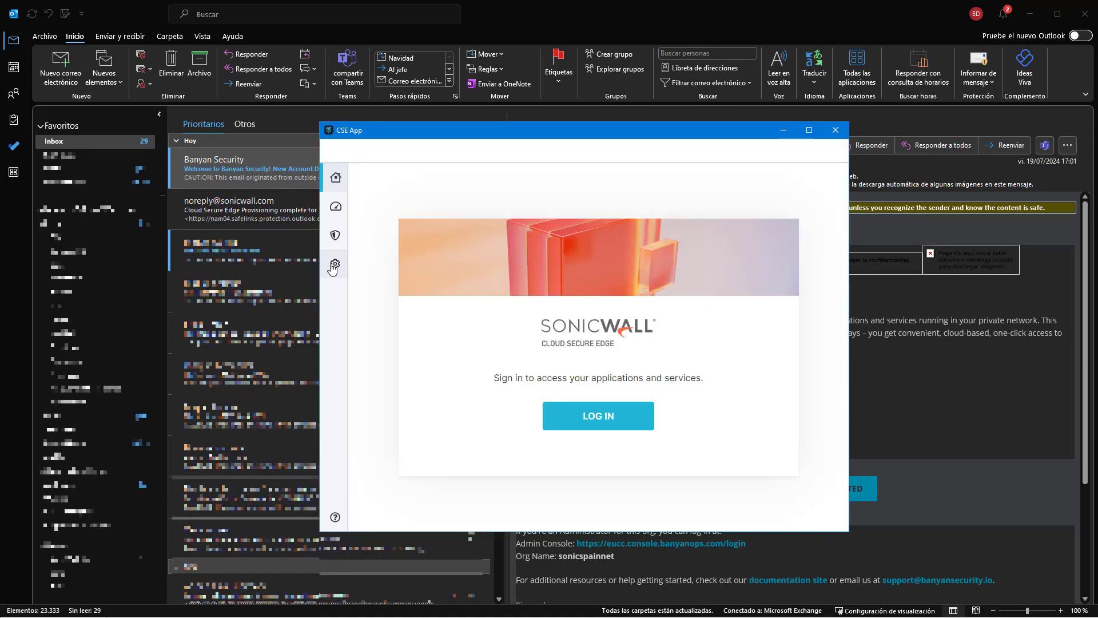
Begin adding a new organization from the CSE App's My Organizations settings.
{"action": "left_click", "coordinate": [334, 265]}
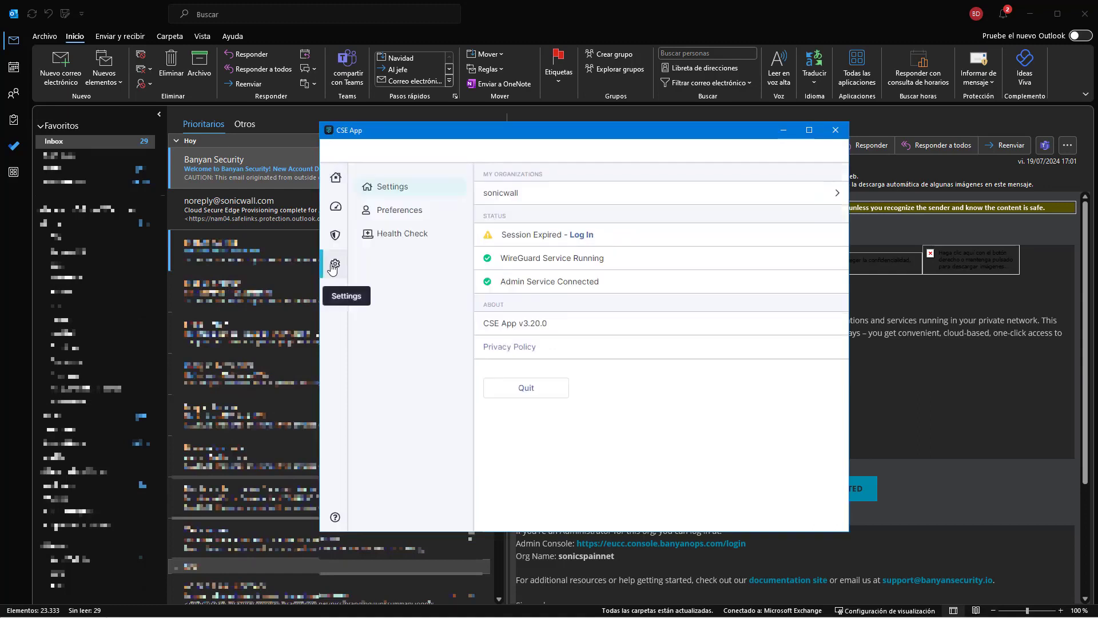
{"action": "left_click", "coordinate": [519, 196]}
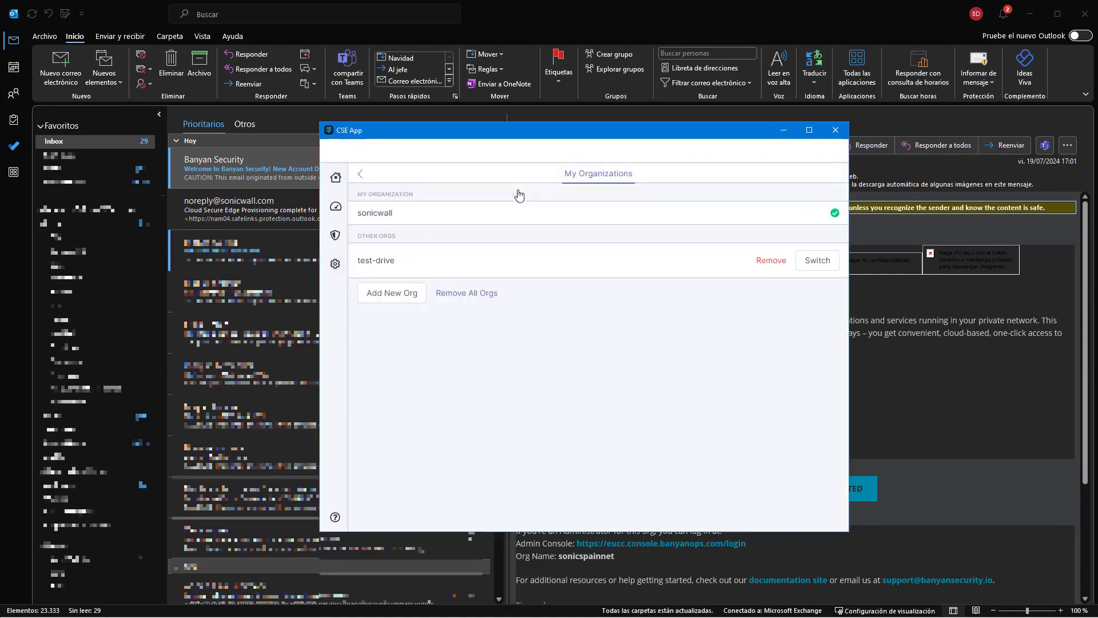
{"action": "left_click", "coordinate": [409, 297]}
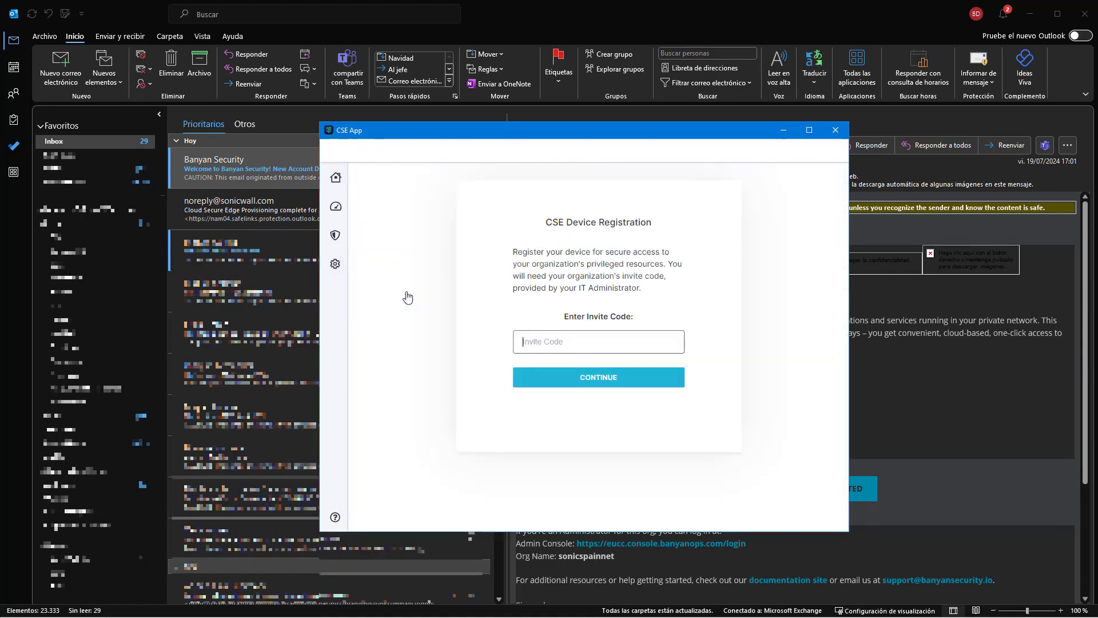
Copy the sonicspainnet invite code from the email into the form and continue.
{"action": "left_click", "coordinate": [897, 366]}
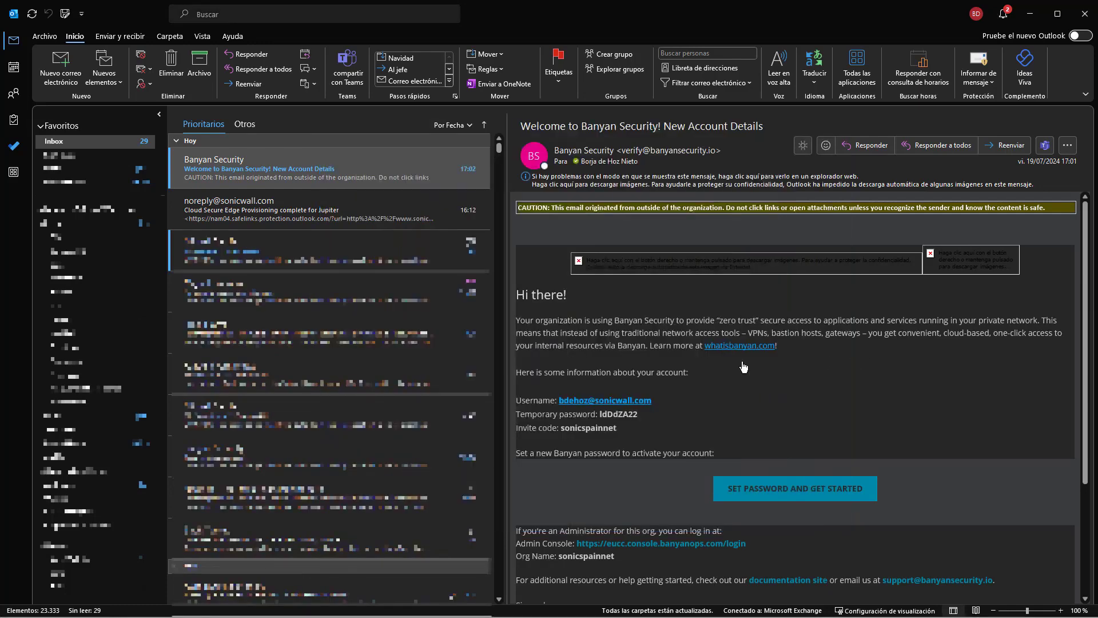
{"action": "double_click", "coordinate": [580, 427]}
{"action": "right_click", "coordinate": [580, 428]}
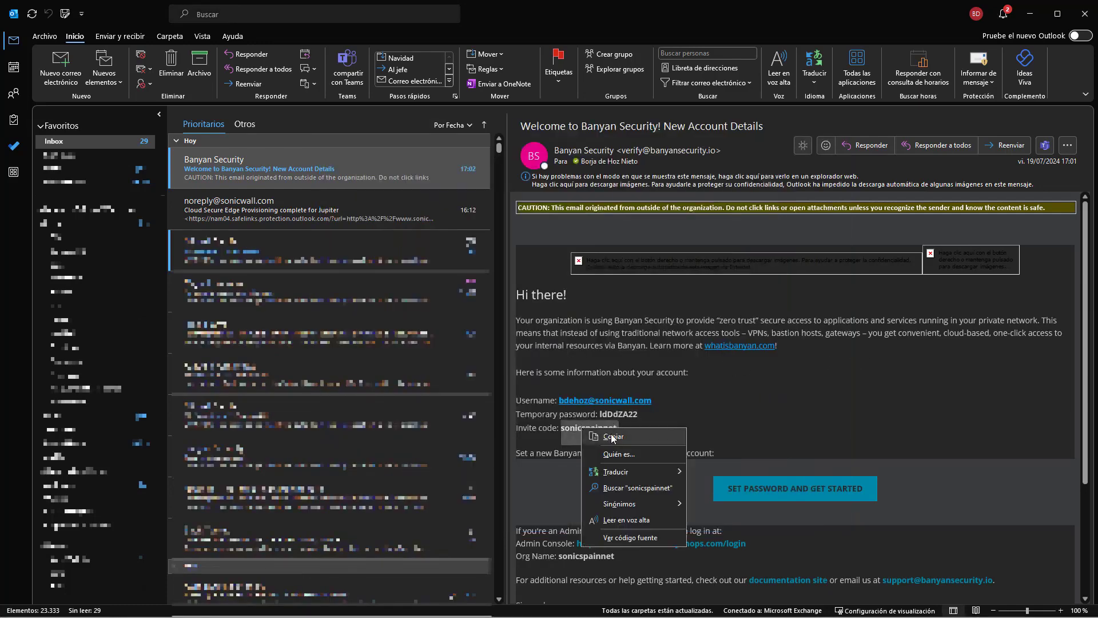
{"action": "left_click", "coordinate": [600, 436]}
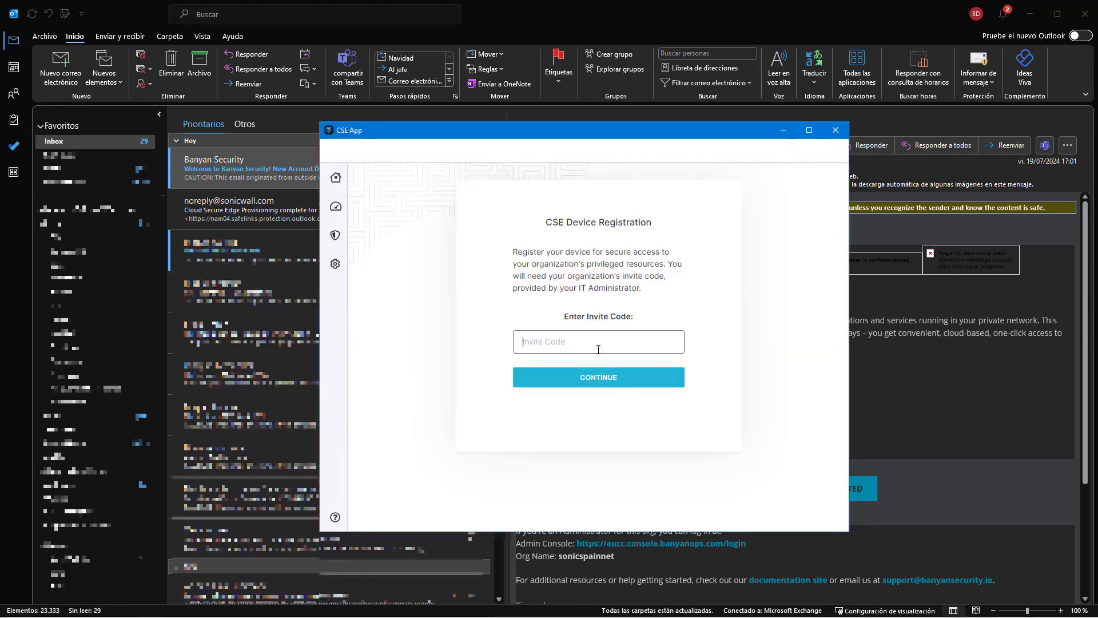
{"action": "key", "text": "ctrl+v"}
{"action": "key", "text": "BackSpace"}
{"action": "left_click", "coordinate": [600, 375]}
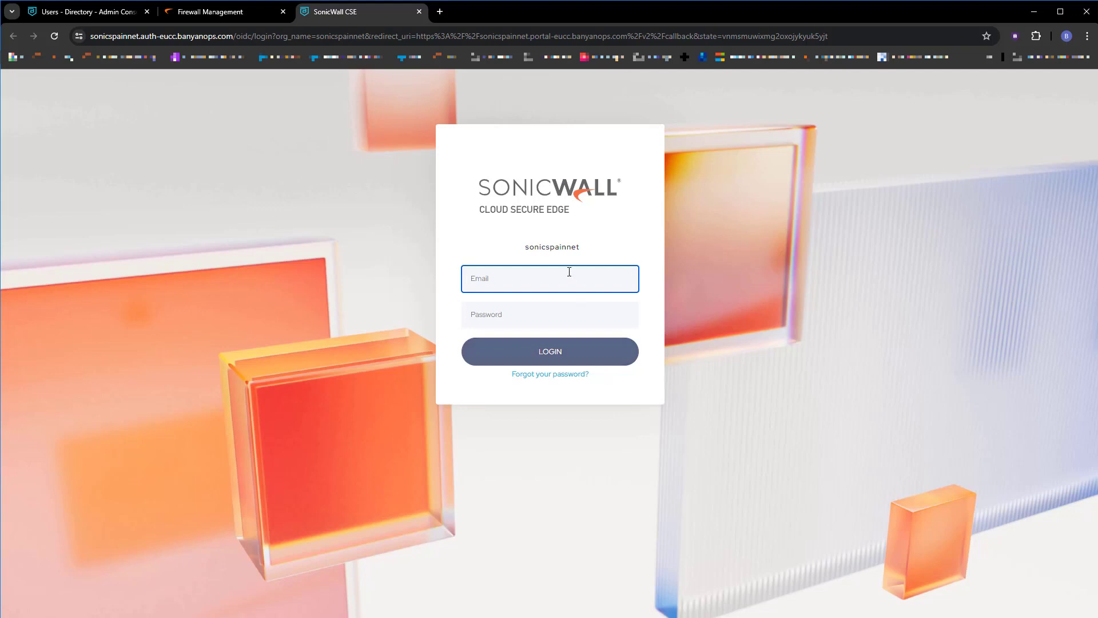
Log in with the email address and the temporary password copied from Outlook.
{"action": "left_click", "coordinate": [569, 272]}
{"action": "key", "text": "alt+Tab"}
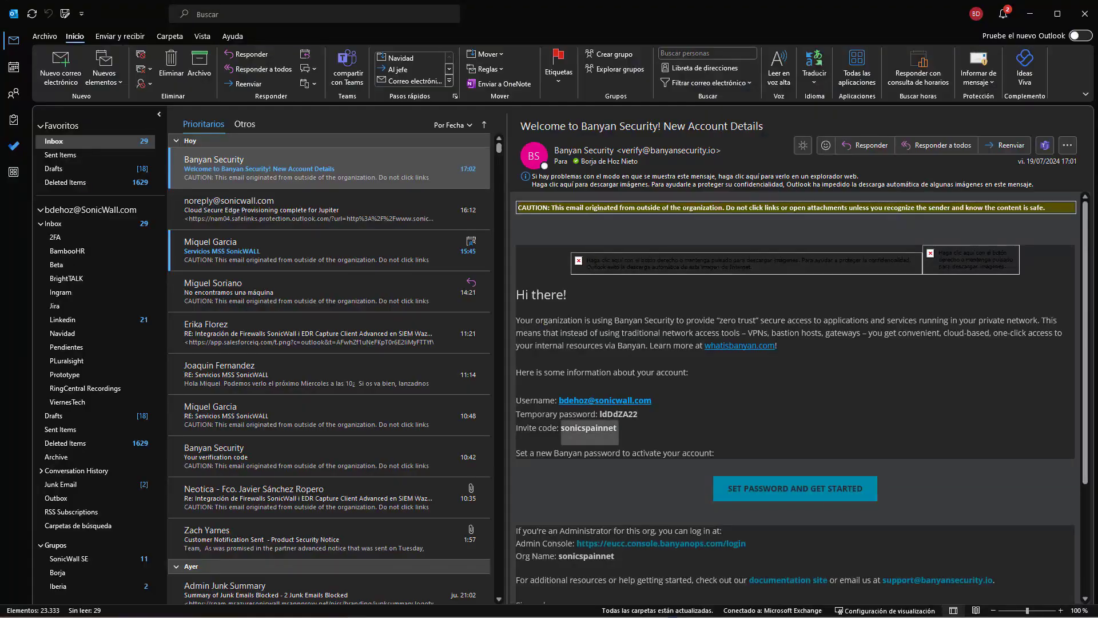
{"action": "double_click", "coordinate": [612, 415]}
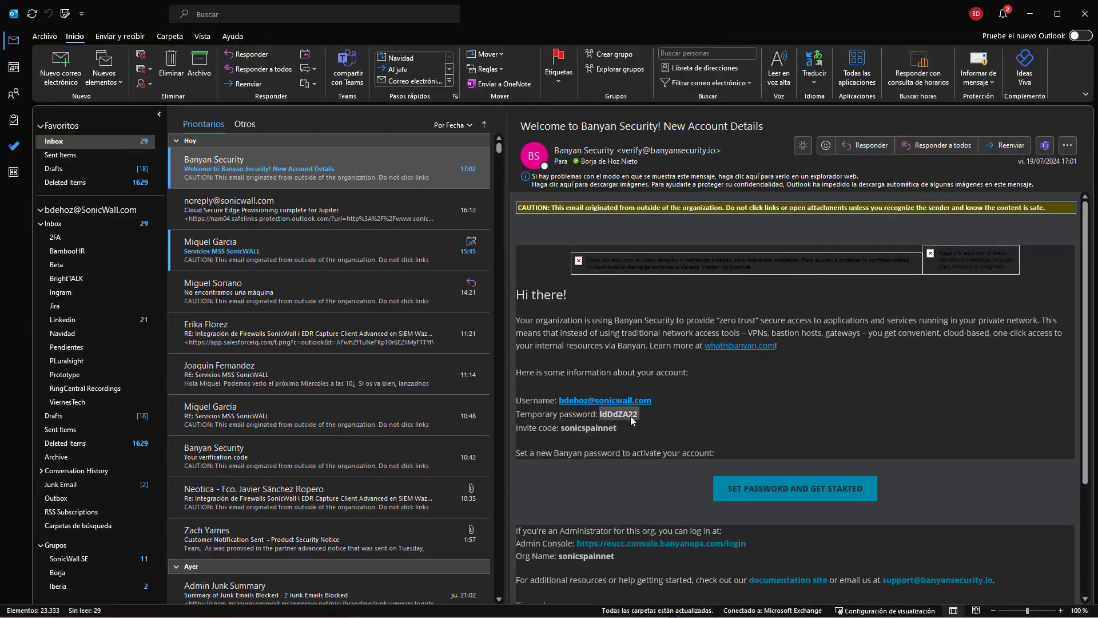
{"action": "left_click", "coordinate": [632, 420]}
{"action": "left_click_drag", "start_coordinate": [598, 414], "coordinate": [640, 414]}
{"action": "key", "text": "alt+Tab"}
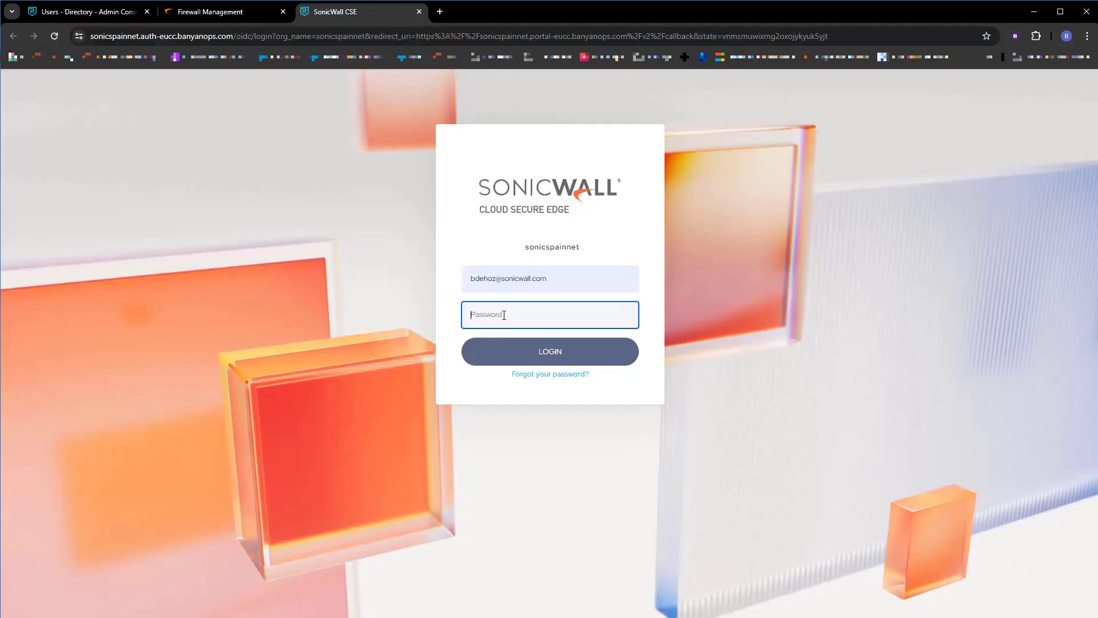
{"action": "key", "text": "ctrl+v"}
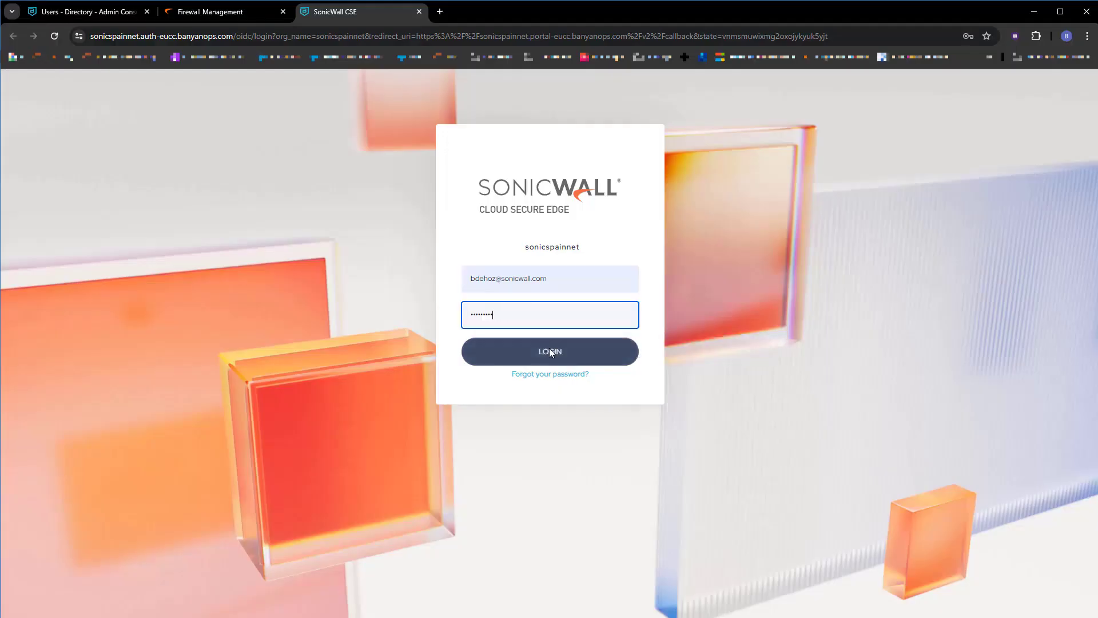
{"action": "left_click", "coordinate": [550, 352]}
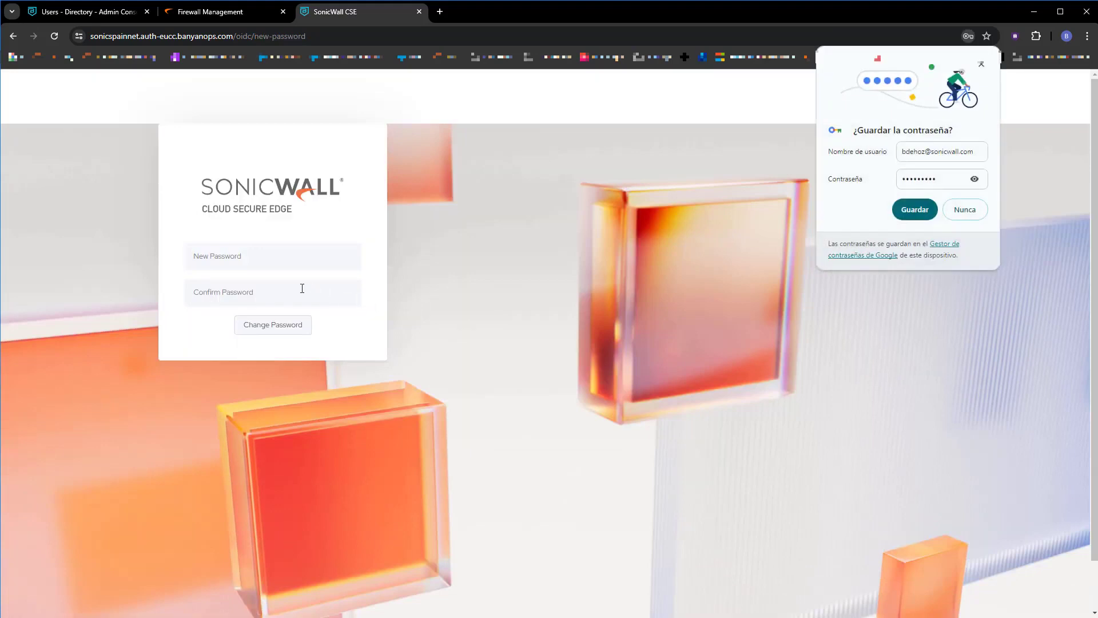
Enter and confirm a new account password to replace the temporary one.
{"action": "left_click", "coordinate": [265, 264]}
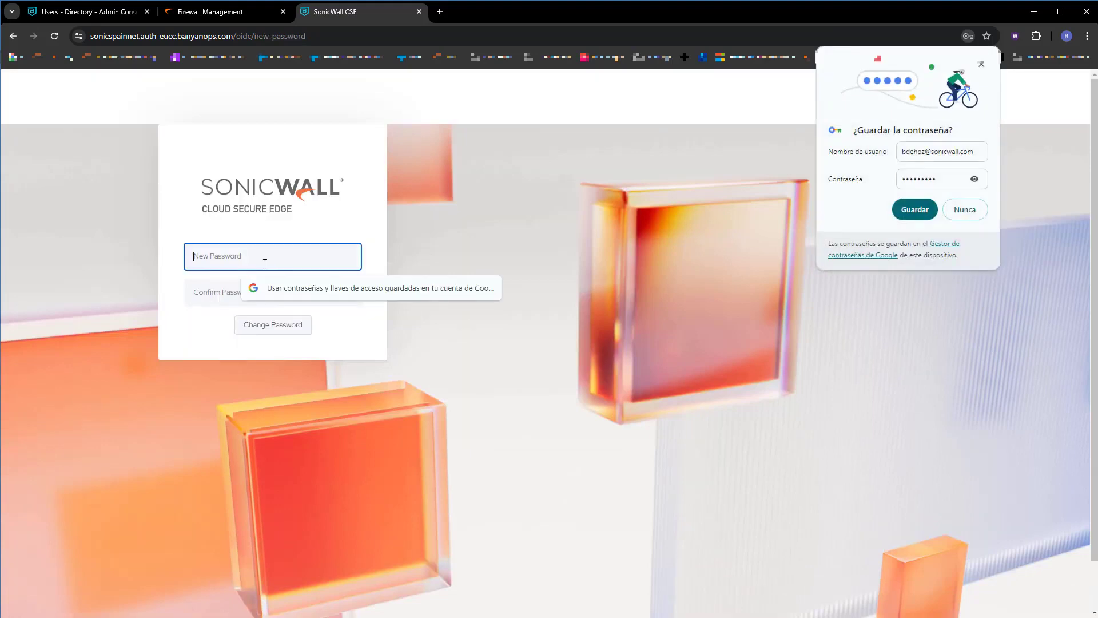
{"action": "type", "text": "••••"}
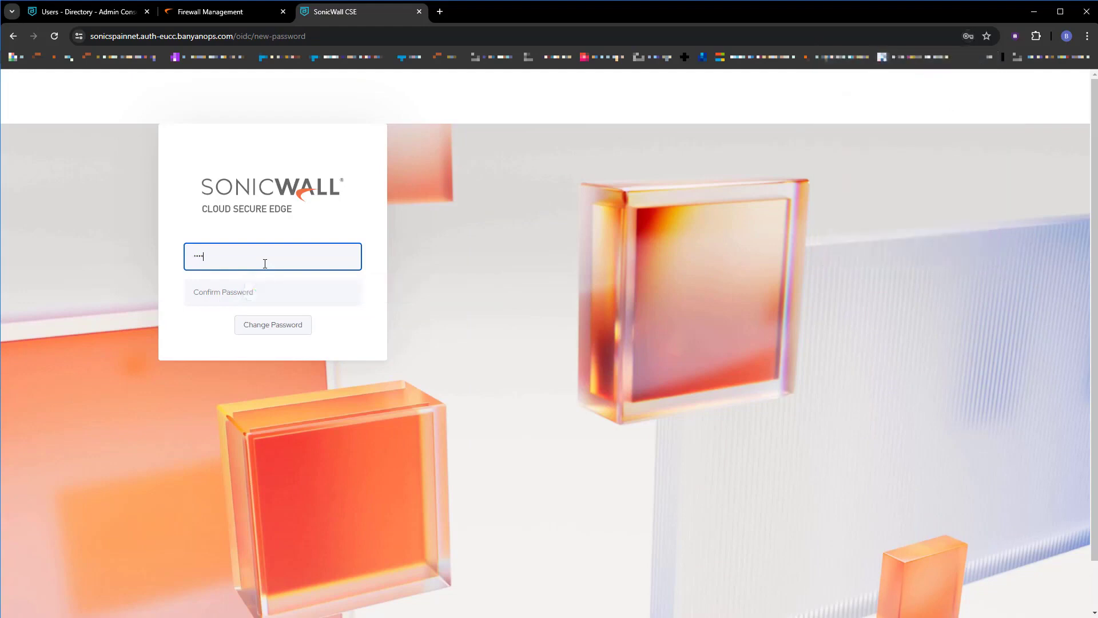
{"action": "type", "text": "••"}
{"action": "key", "text": "Tab"}
{"action": "type", "text": "••••"}
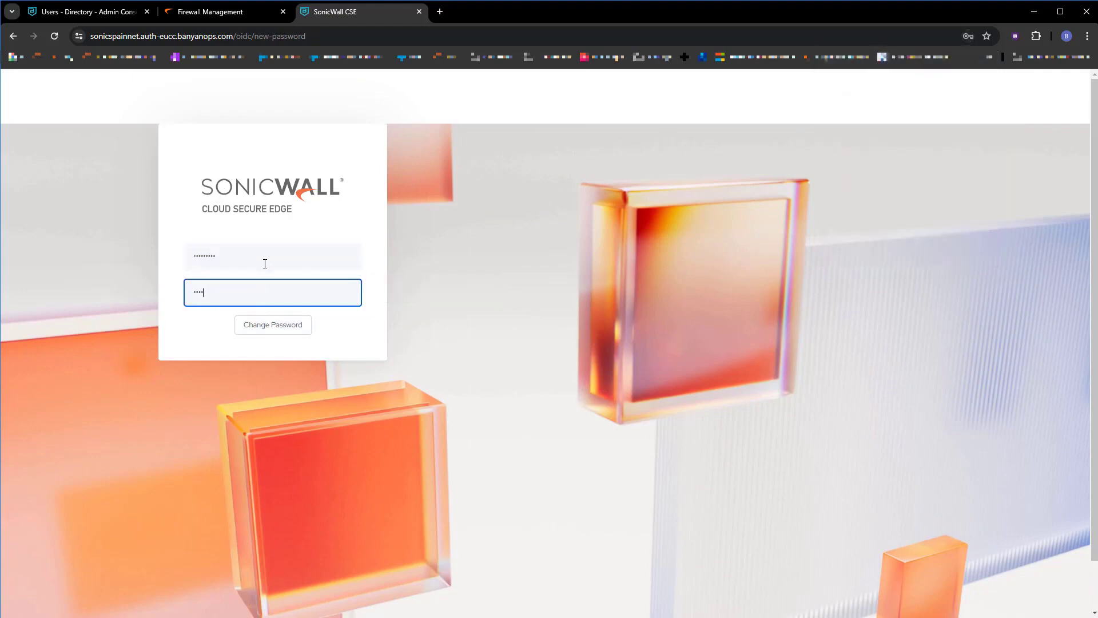
{"action": "type", "text": "••••"}
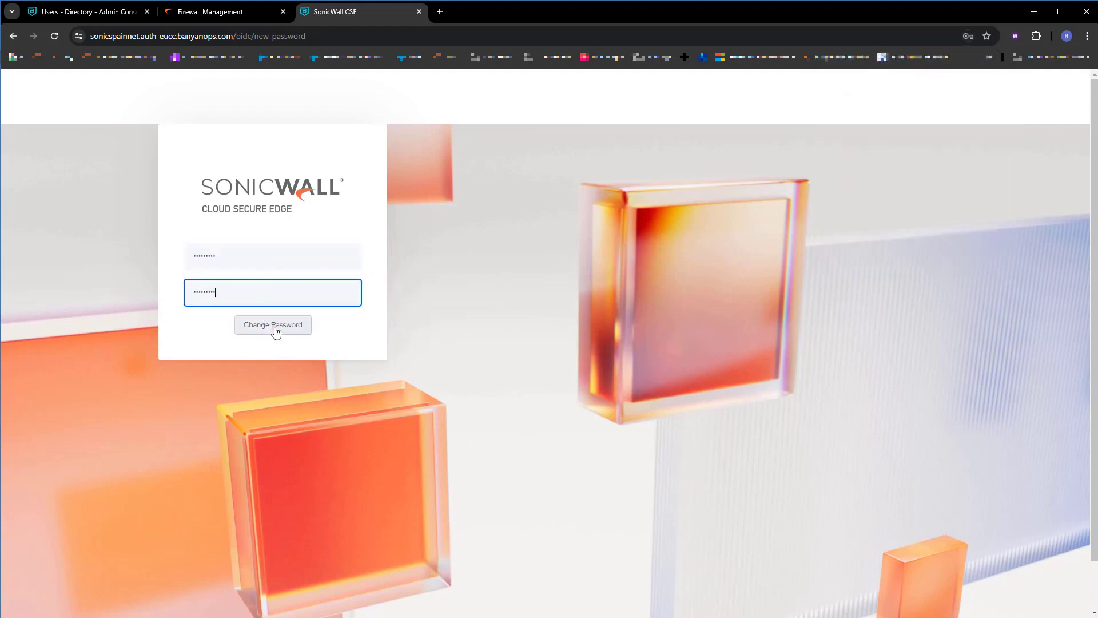
{"action": "left_click", "coordinate": [276, 331]}
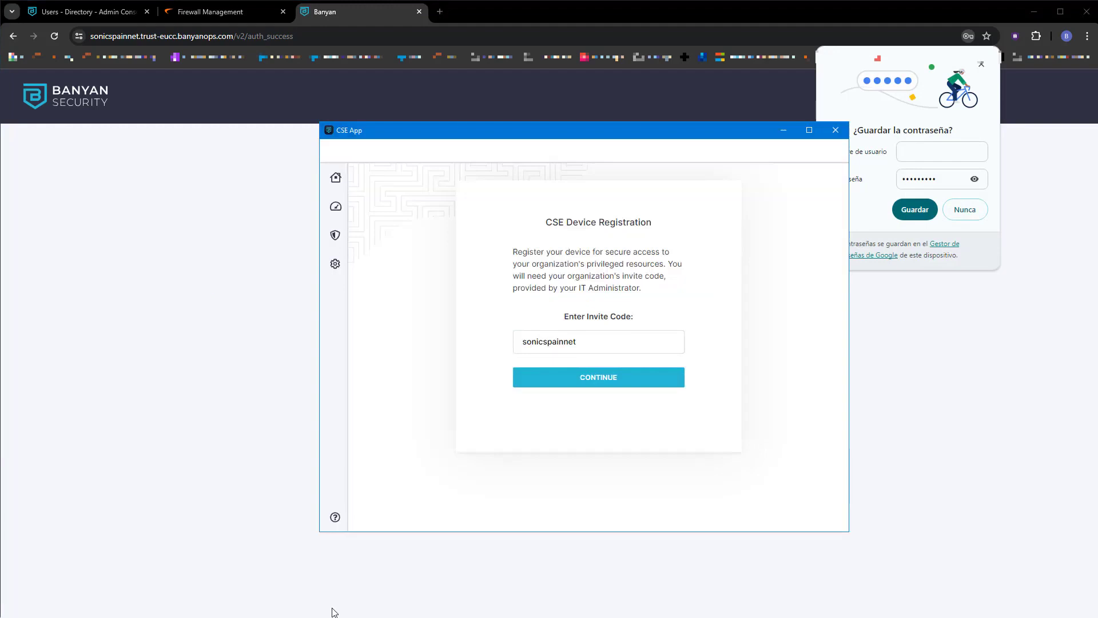
{"action": "left_click", "coordinate": [337, 182]}
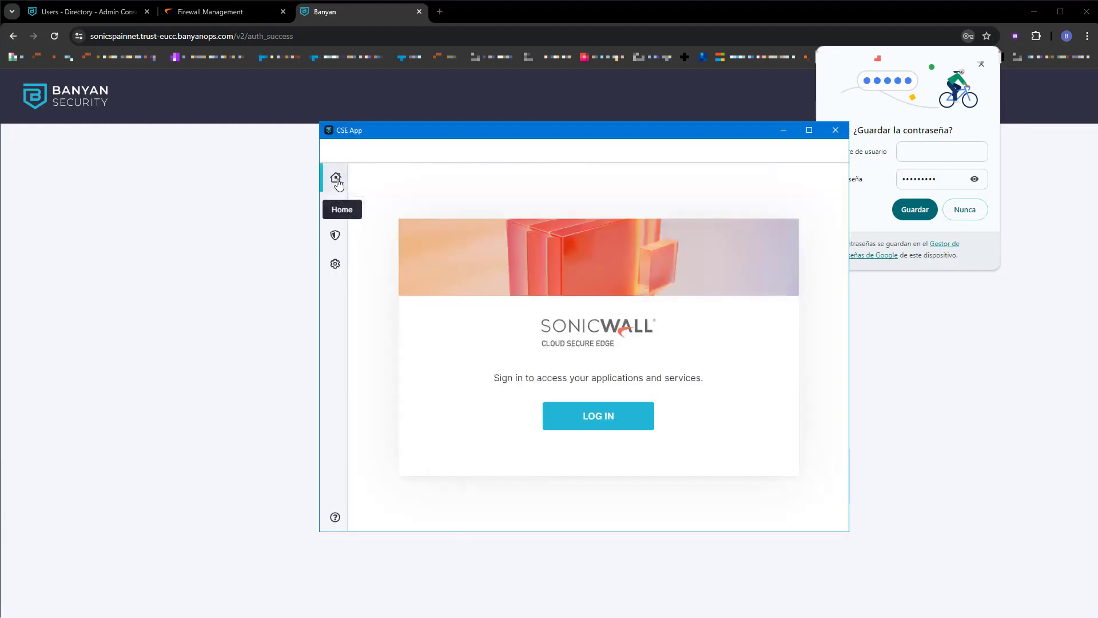
{"action": "left_click", "coordinate": [620, 417]}
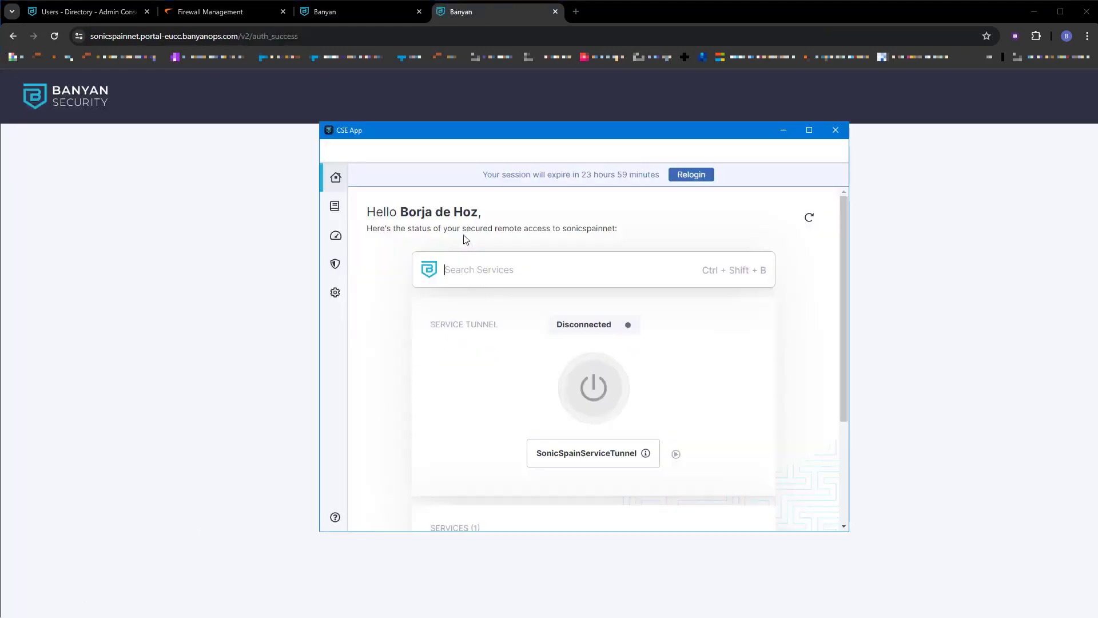
{"action": "left_click_drag", "start_coordinate": [620, 231], "coordinate": [561, 226]}
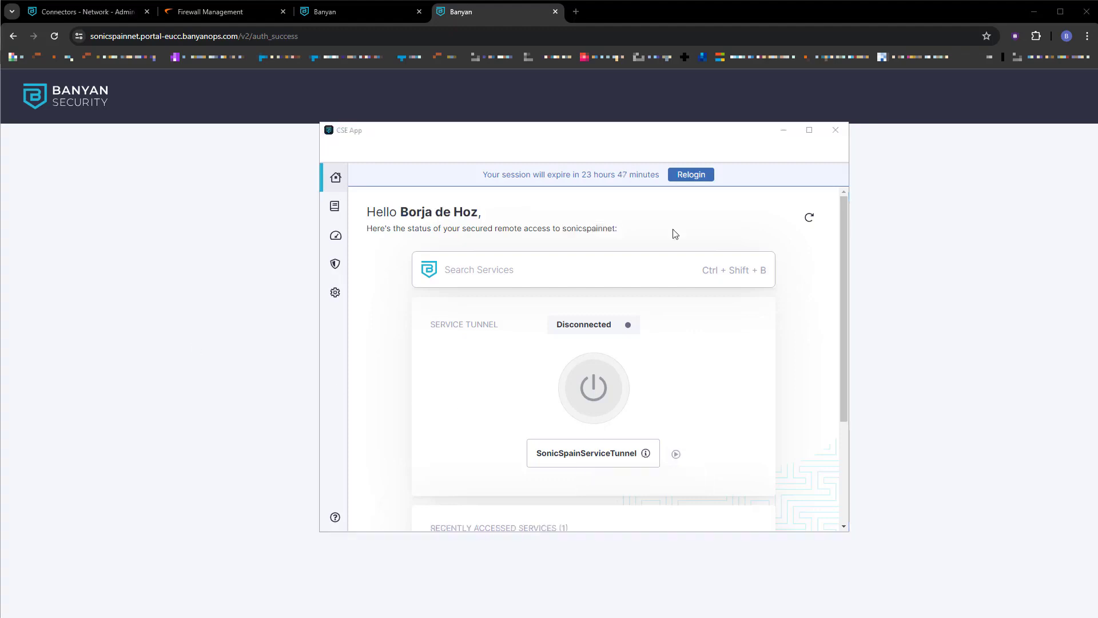
Close the two Banyan login-success browser tabs.
{"action": "left_click", "coordinate": [890, 206]}
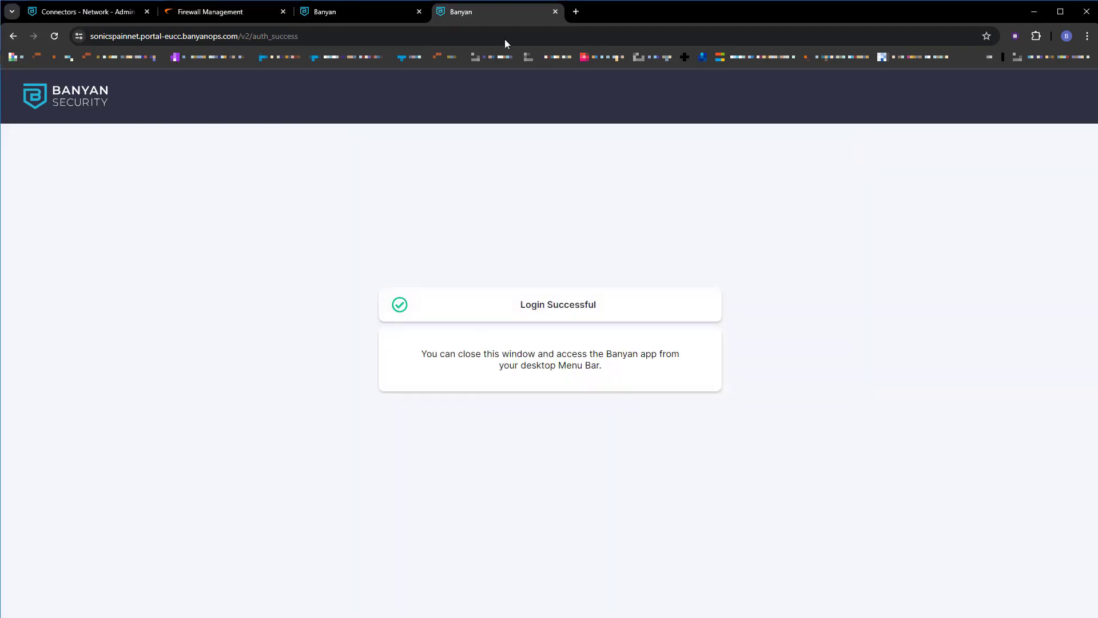
{"action": "left_click", "coordinate": [420, 14]}
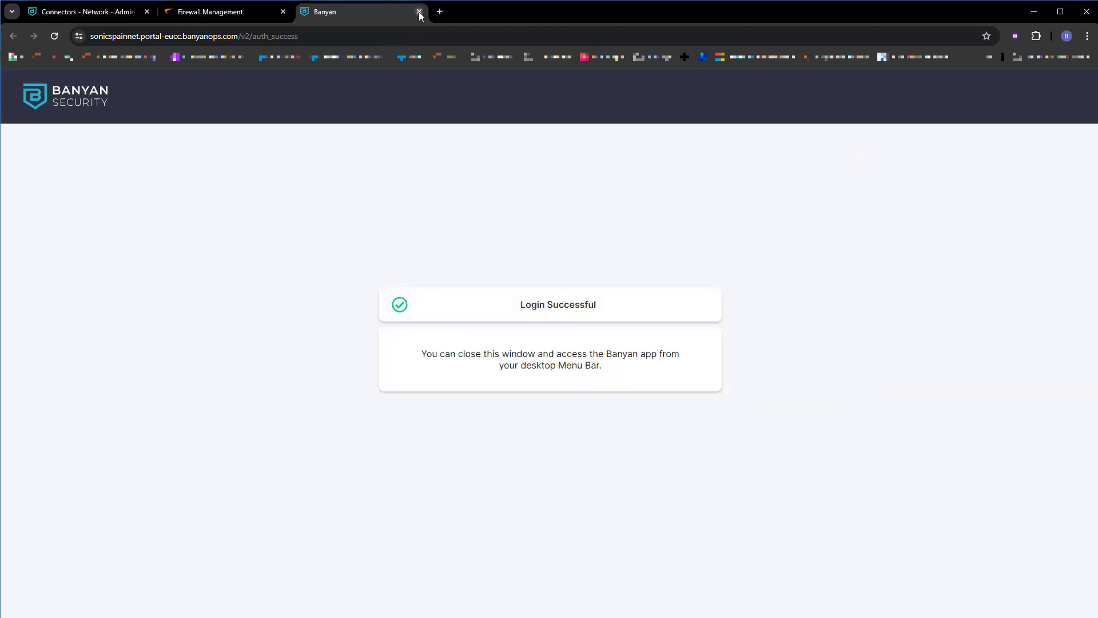
{"action": "left_click", "coordinate": [419, 13]}
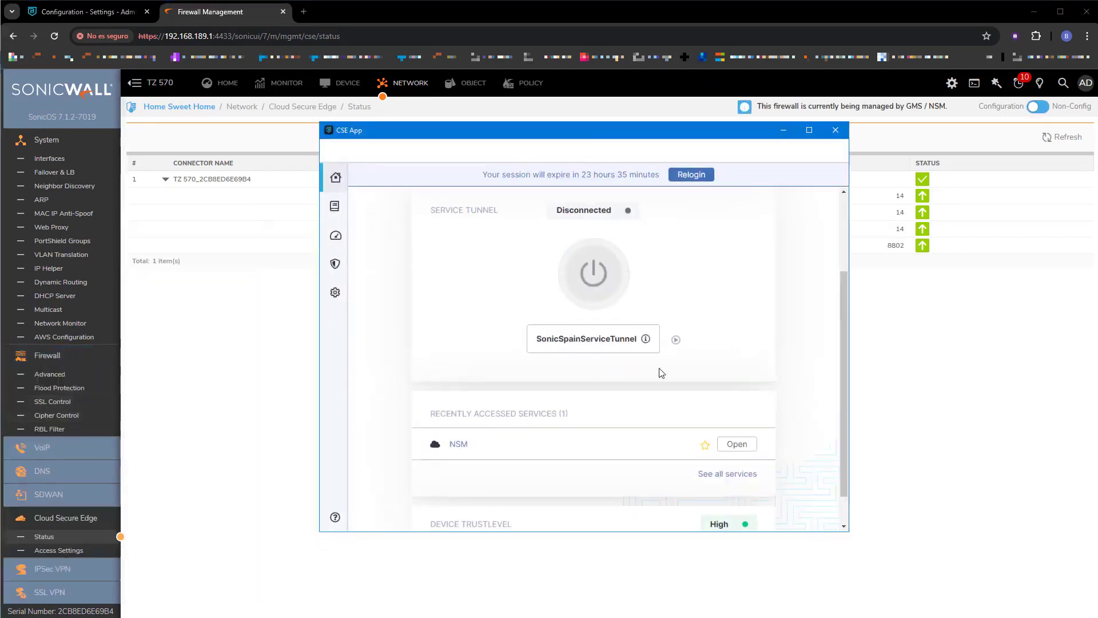
{"action": "scroll", "coordinate": [686, 361], "scroll_direction": "up", "scroll_amount": 3}
{"action": "scroll", "coordinate": [617, 293], "scroll_direction": "down", "scroll_amount": 3}
Open NSM from the CSE App, sign in with the saved username, and dismiss the save-password prompt.
{"action": "left_click", "coordinate": [598, 263]}
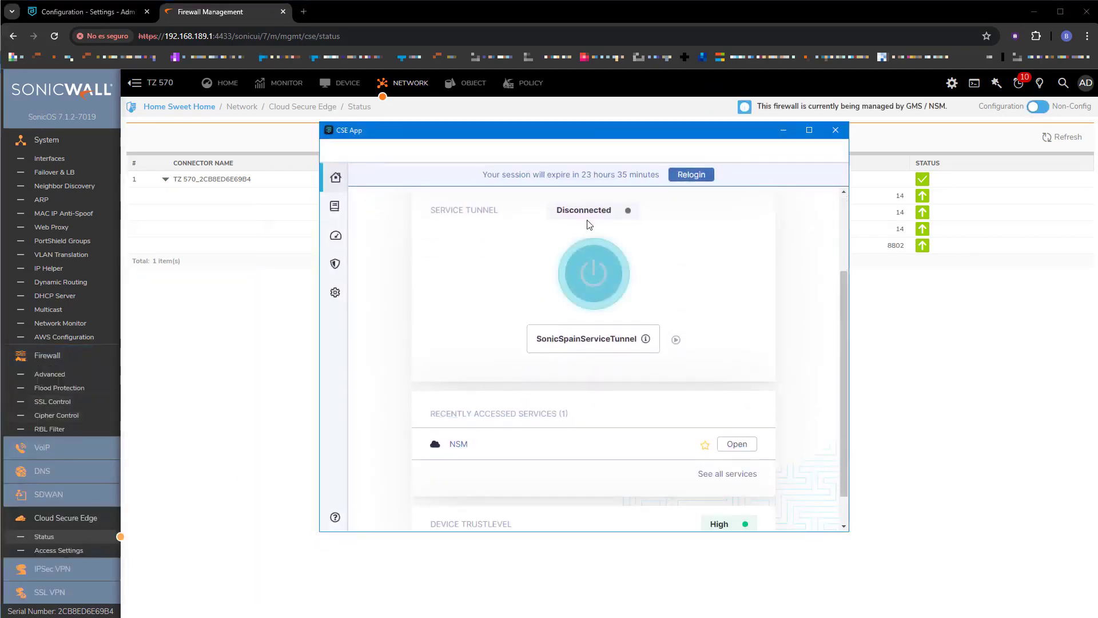
{"action": "left_click", "coordinate": [741, 446]}
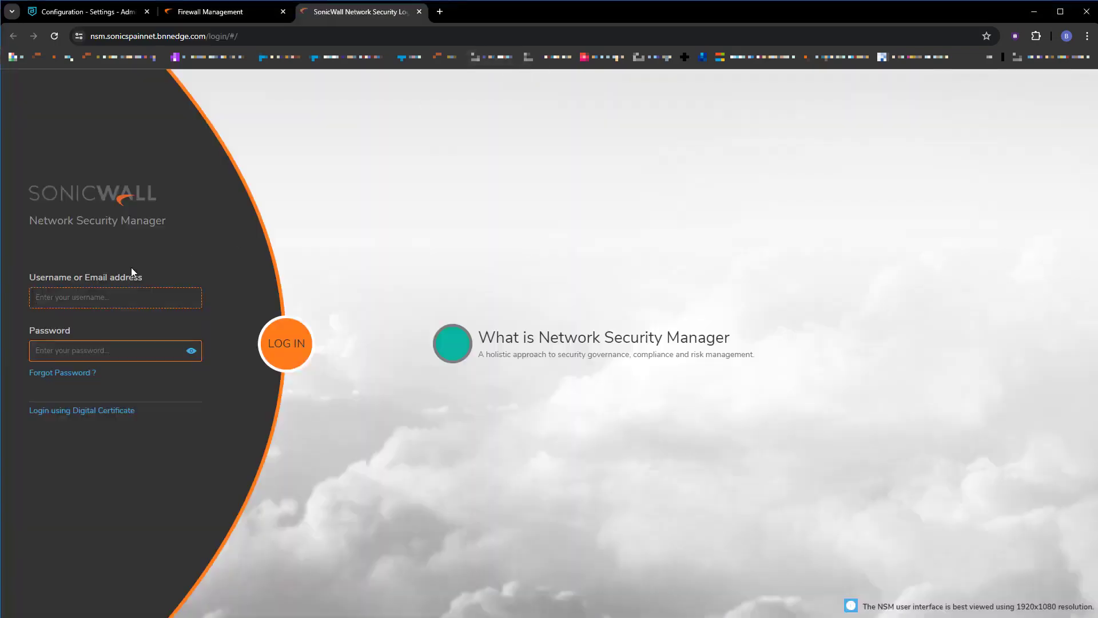
{"action": "left_click", "coordinate": [116, 297]}
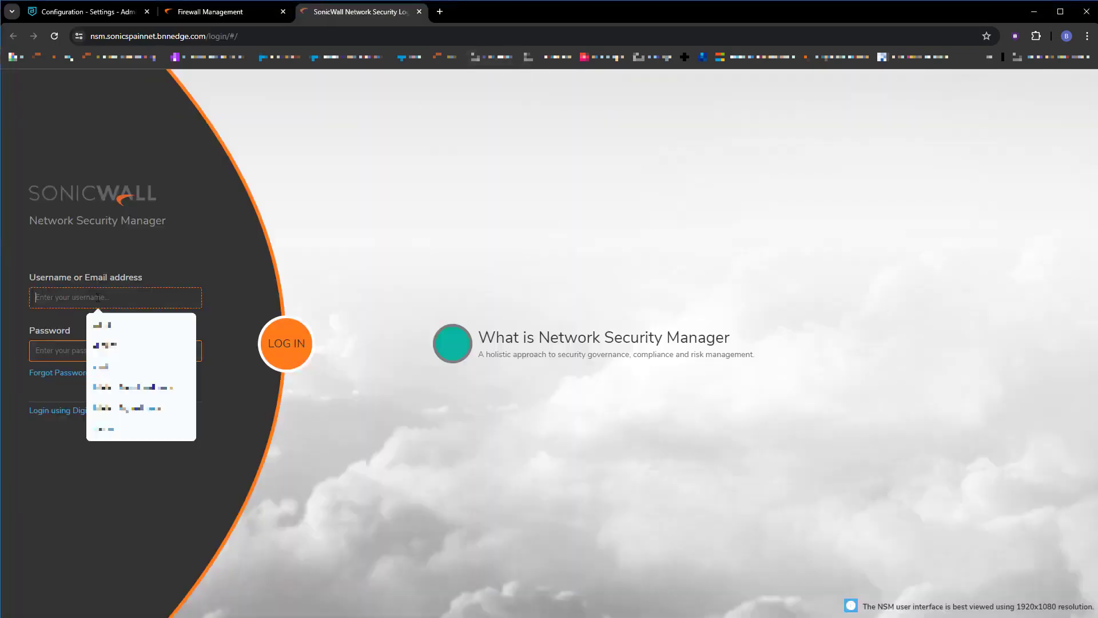
{"action": "left_click", "coordinate": [90, 360]}
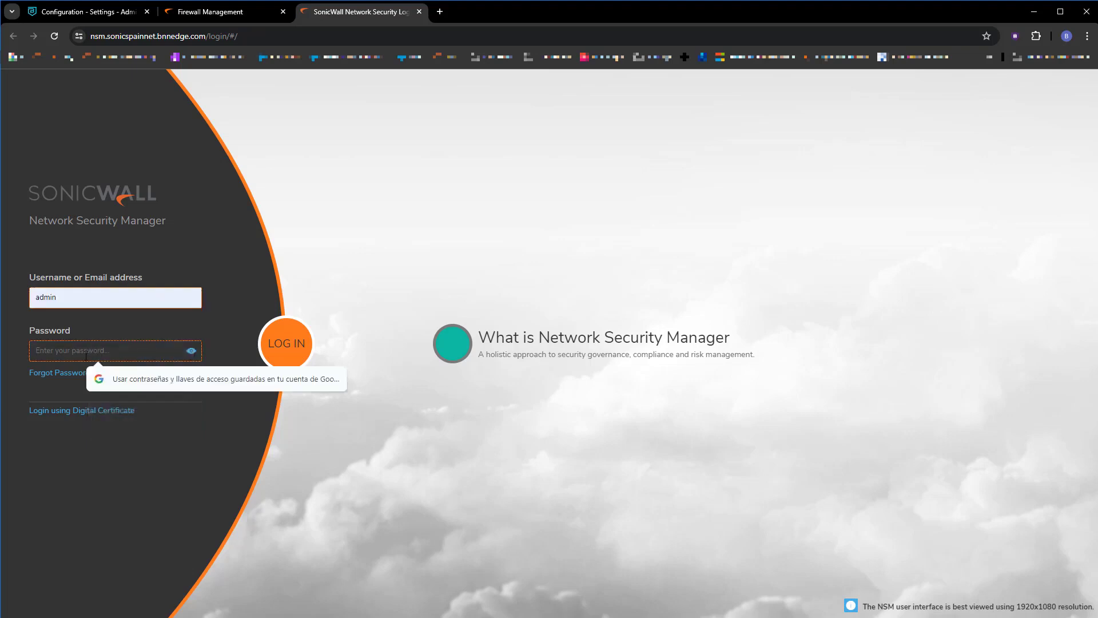
{"action": "type", "text": "ad"}
{"action": "key", "text": "Return"}
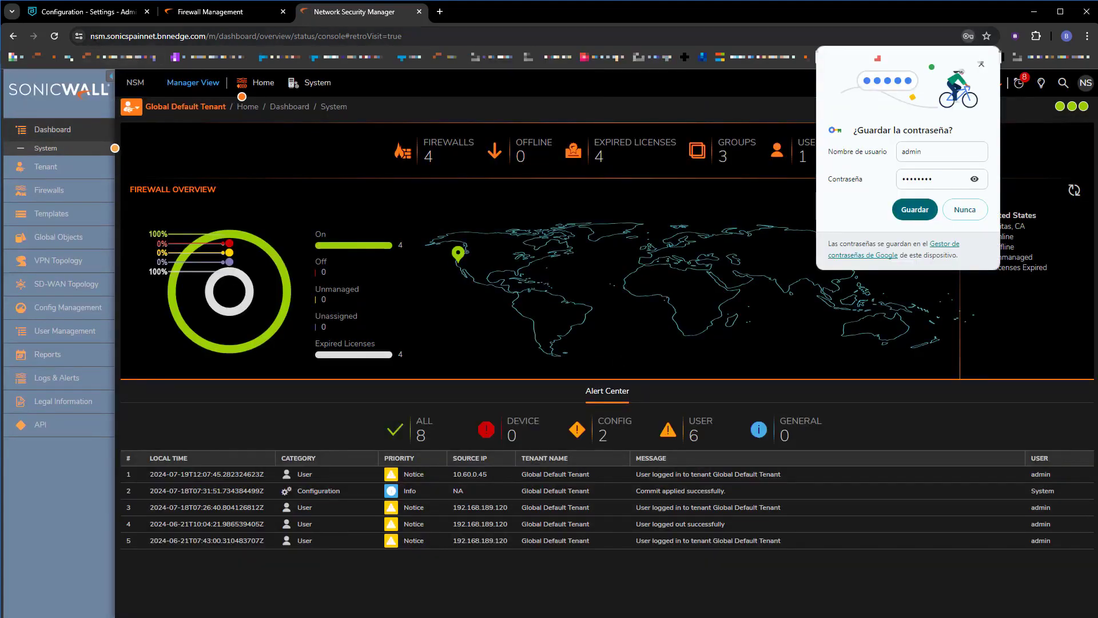
{"action": "left_click_drag", "start_coordinate": [208, 36], "coordinate": [93, 37]}
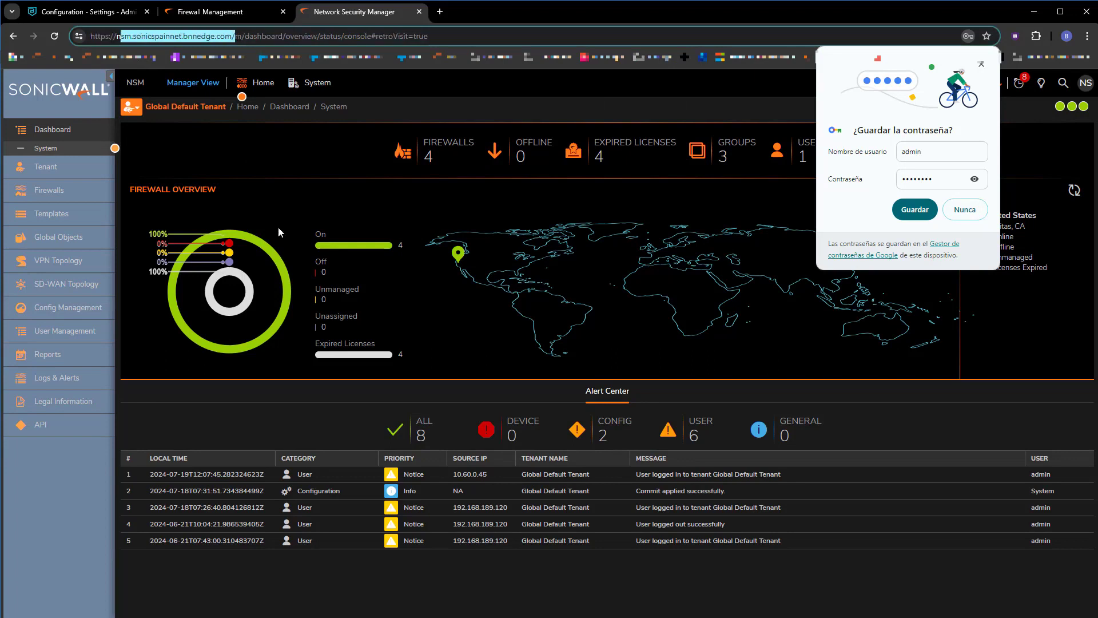
{"action": "left_click", "coordinate": [40, 150]}
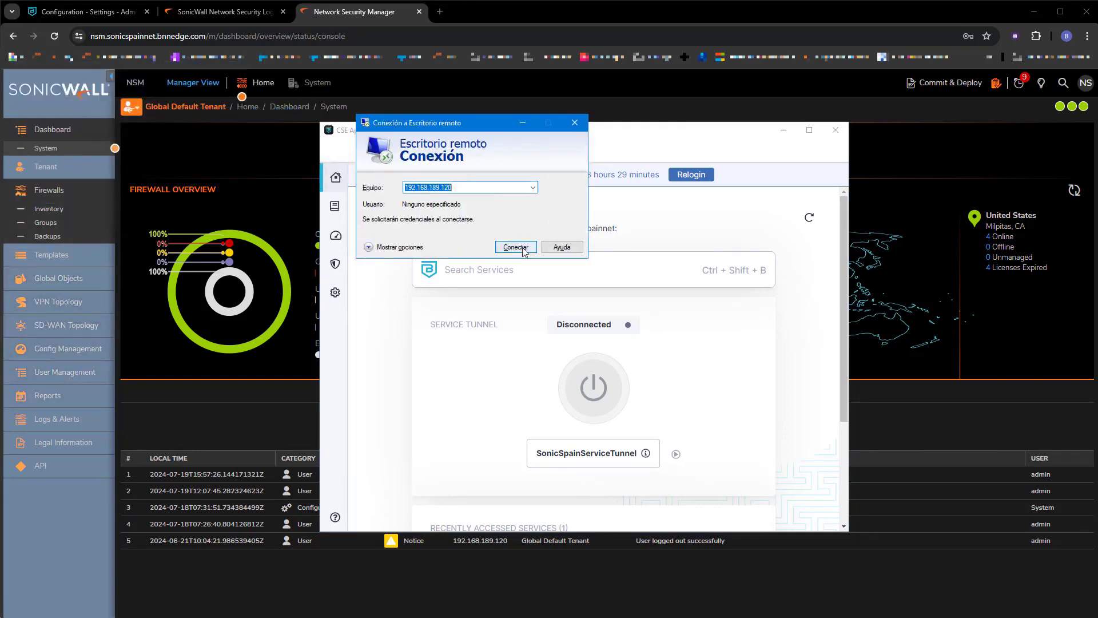
{"action": "mouse_move", "coordinate": [646, 453]}
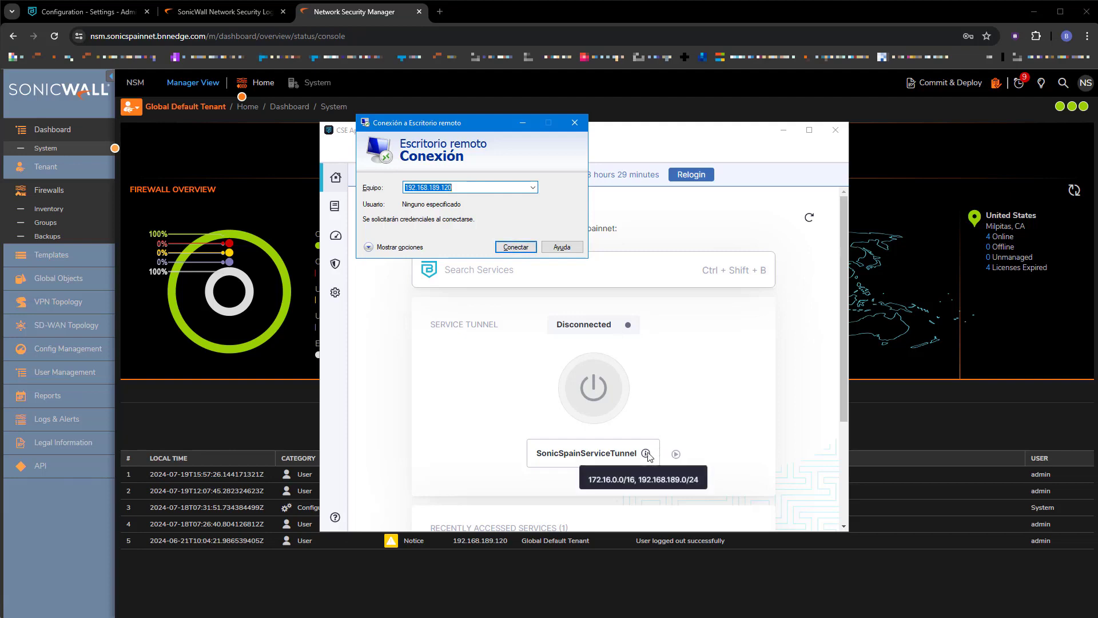
After the failed attempt, connect SonicSpainServiceTunnel and retry Remote Desktop to 192.168.189.120.
{"action": "left_click", "coordinate": [515, 247]}
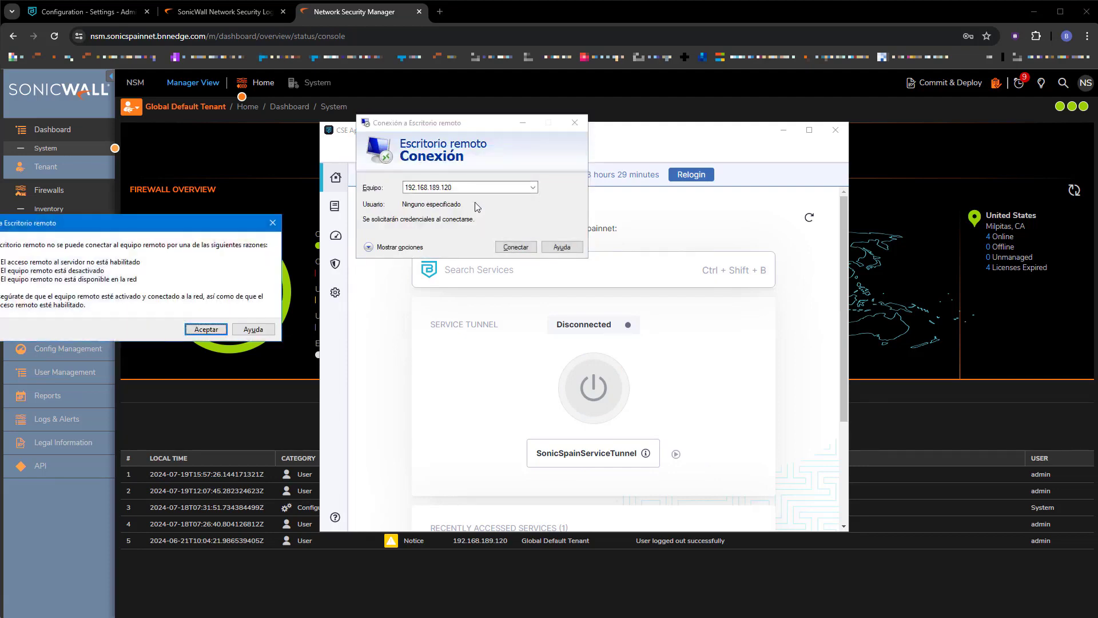
{"action": "left_click", "coordinate": [222, 328]}
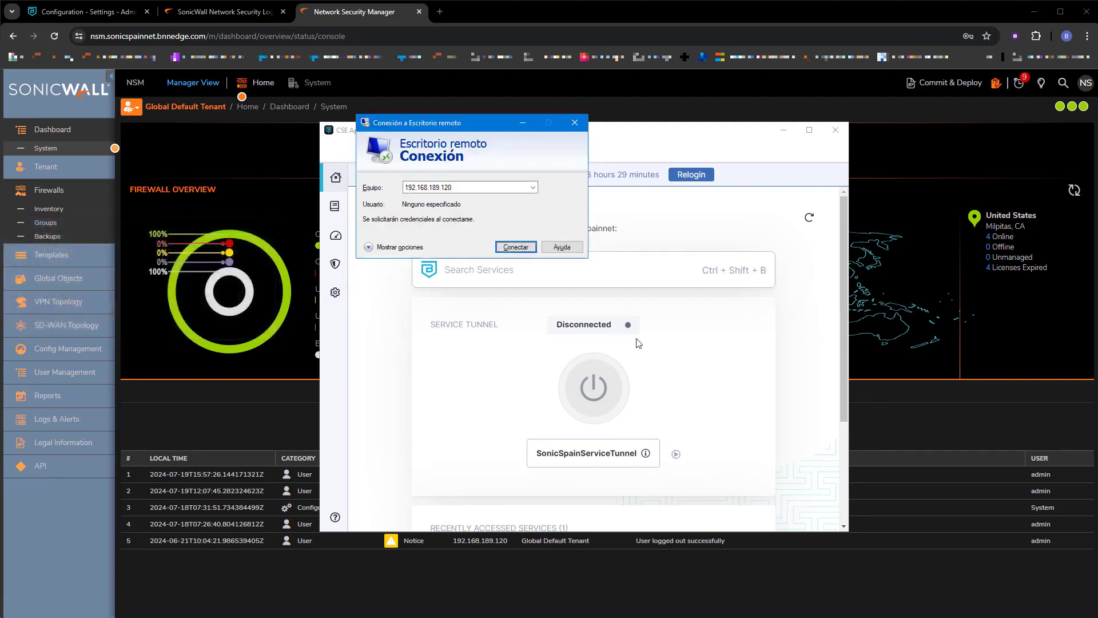
{"action": "left_click", "coordinate": [600, 388]}
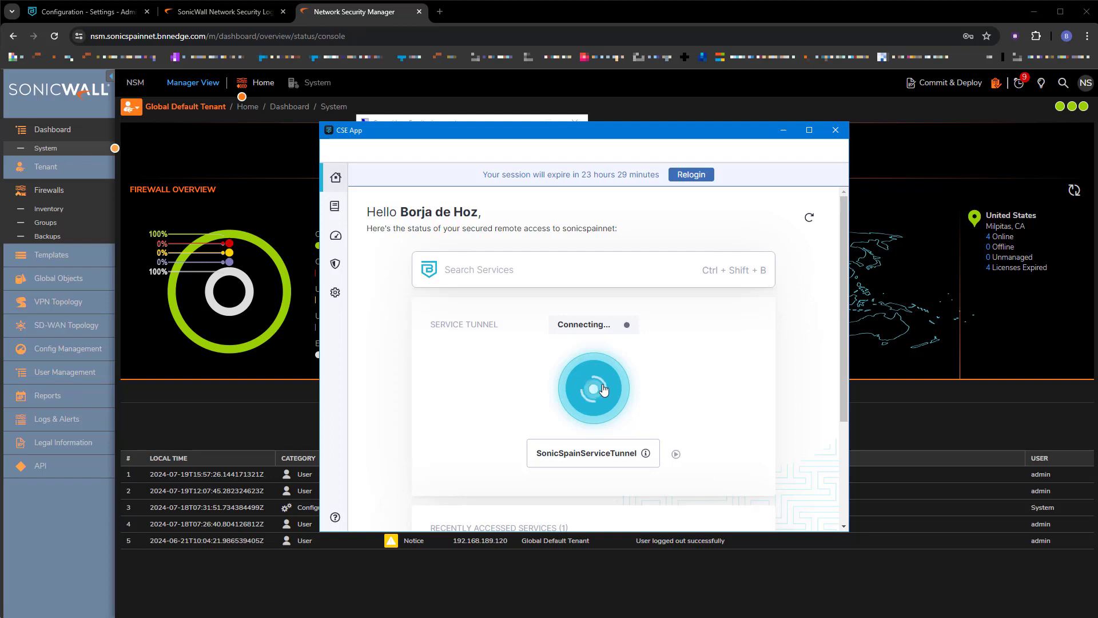
{"action": "left_click", "coordinate": [500, 117]}
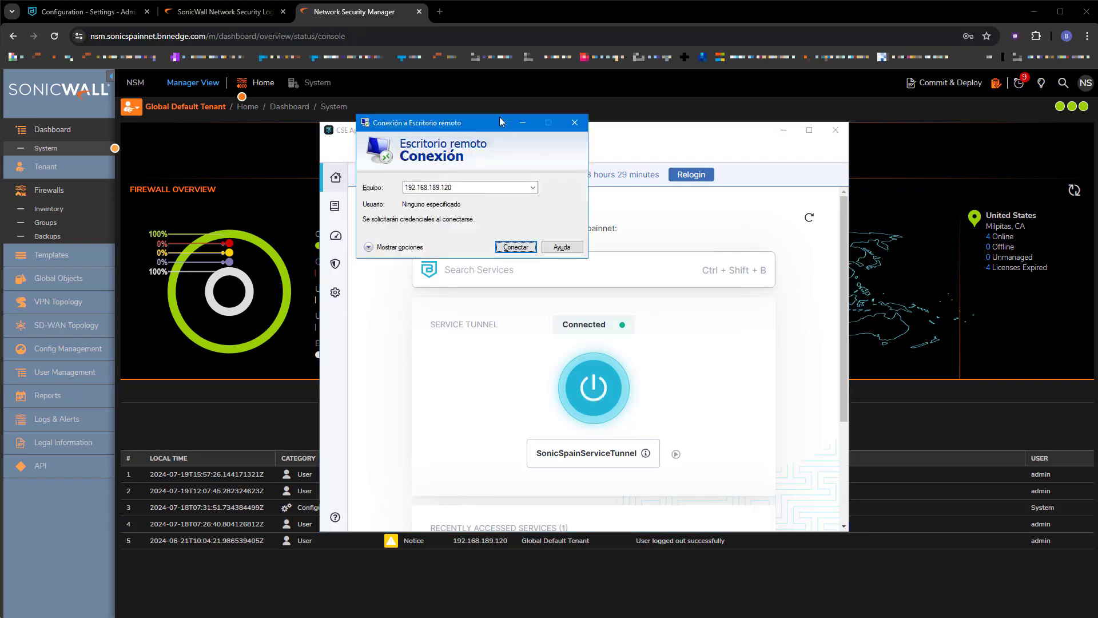
{"action": "left_click", "coordinate": [514, 248]}
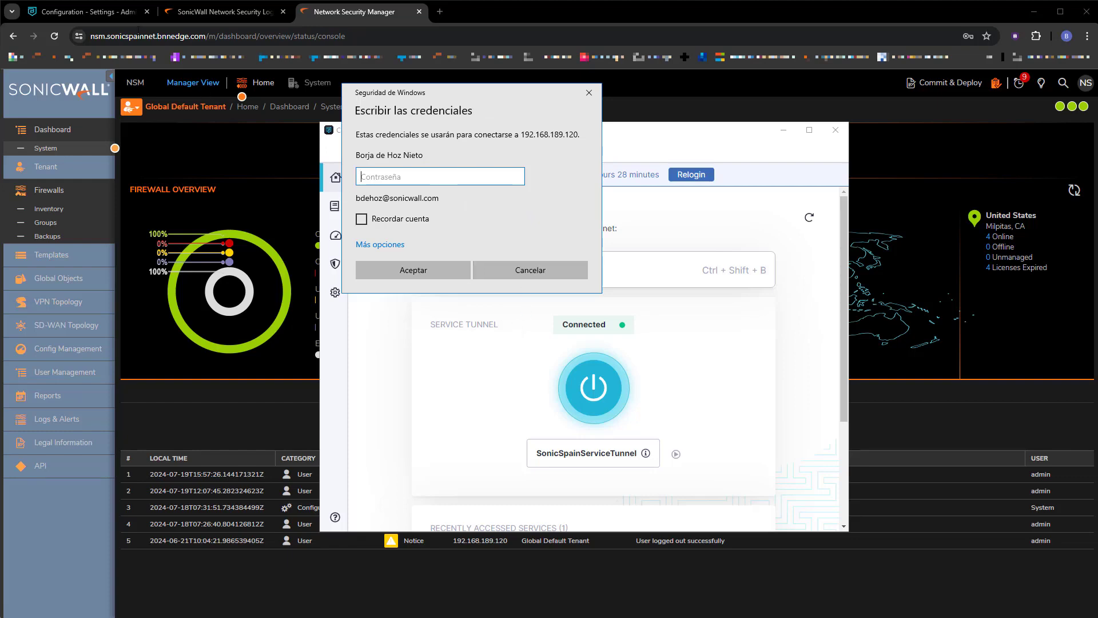
Review the 29 authorized Private Access events for SonicSpainServiceTunnel and NSM, then return to Overview.
{"action": "left_click", "coordinate": [89, 14]}
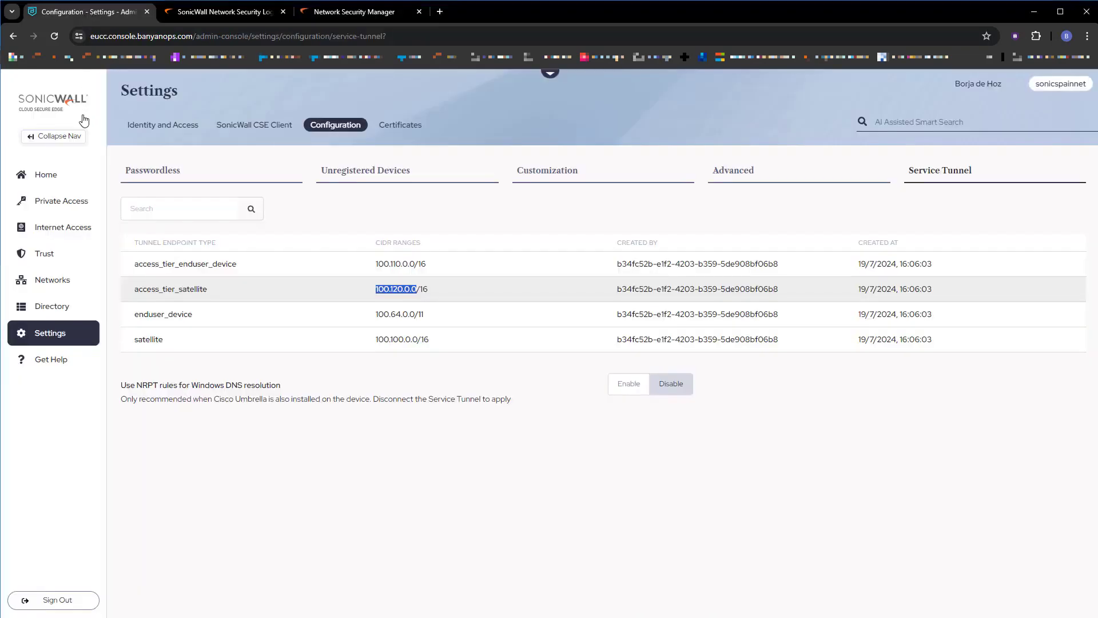
{"action": "left_click", "coordinate": [39, 177]}
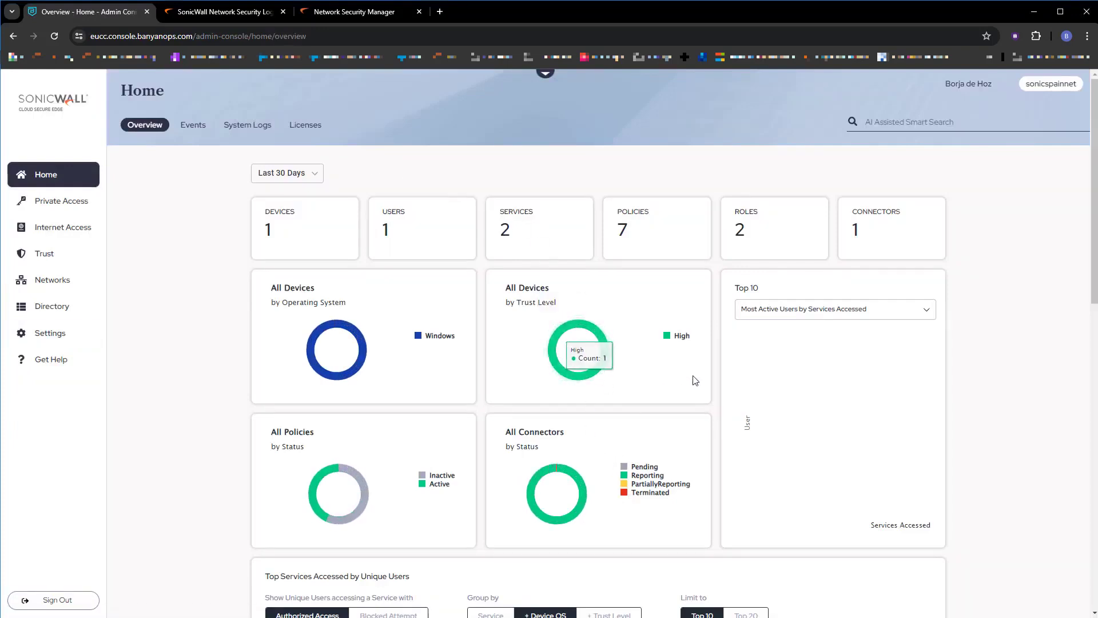
{"action": "scroll", "coordinate": [694, 381], "scroll_direction": "down", "scroll_amount": 1}
{"action": "scroll", "coordinate": [695, 380], "scroll_direction": "up", "scroll_amount": 1}
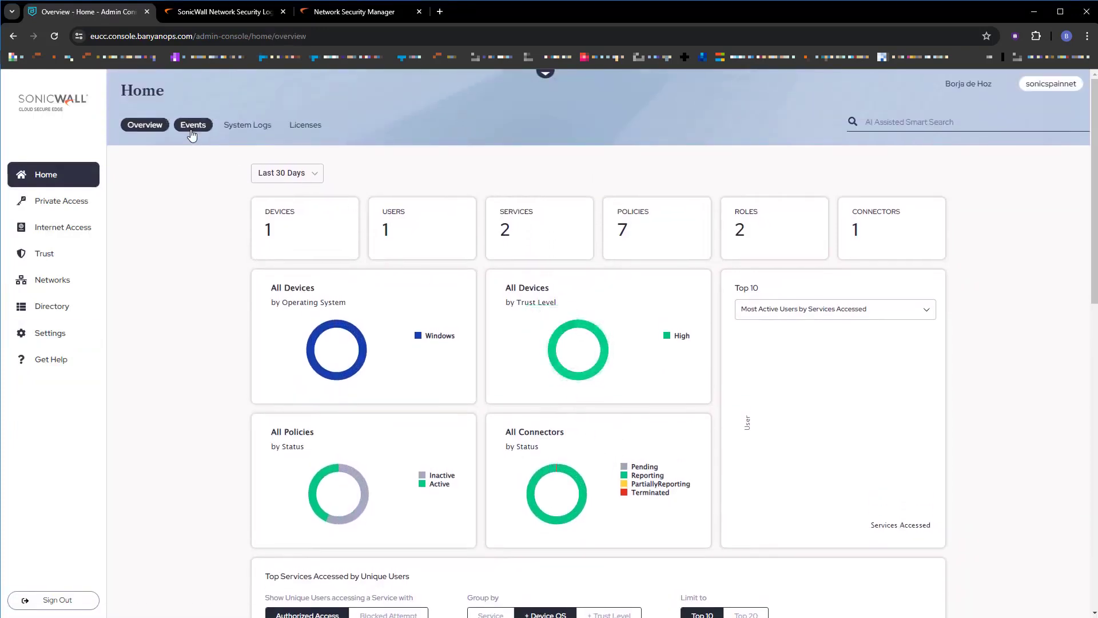
{"action": "left_click", "coordinate": [193, 127]}
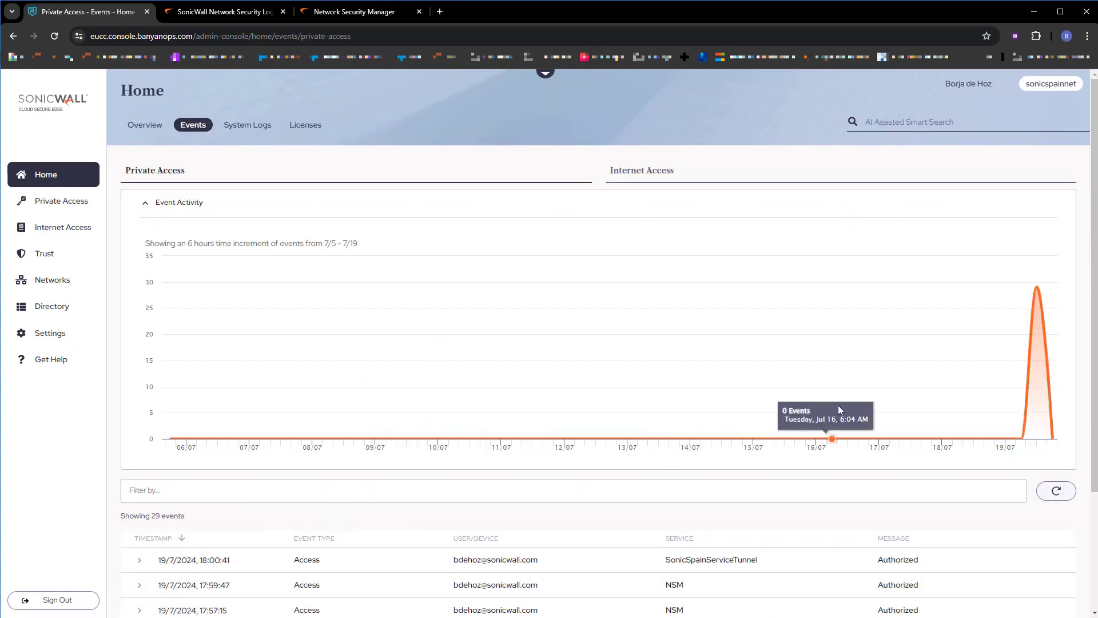
{"action": "scroll", "coordinate": [838, 405], "scroll_direction": "down", "scroll_amount": 2}
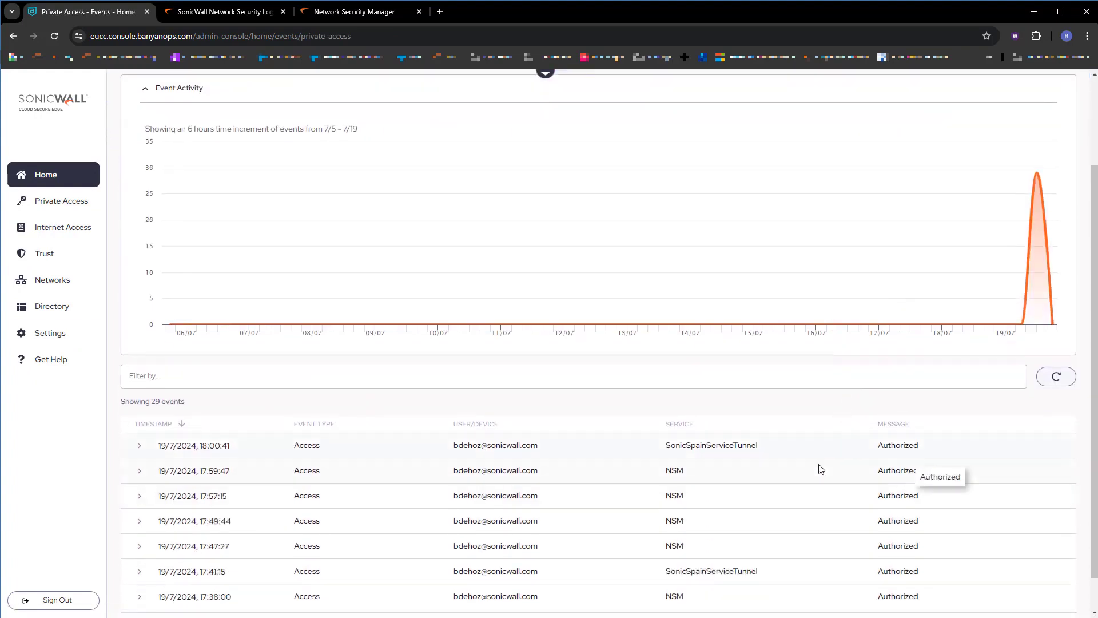
{"action": "scroll", "coordinate": [812, 469], "scroll_direction": "down", "scroll_amount": 1}
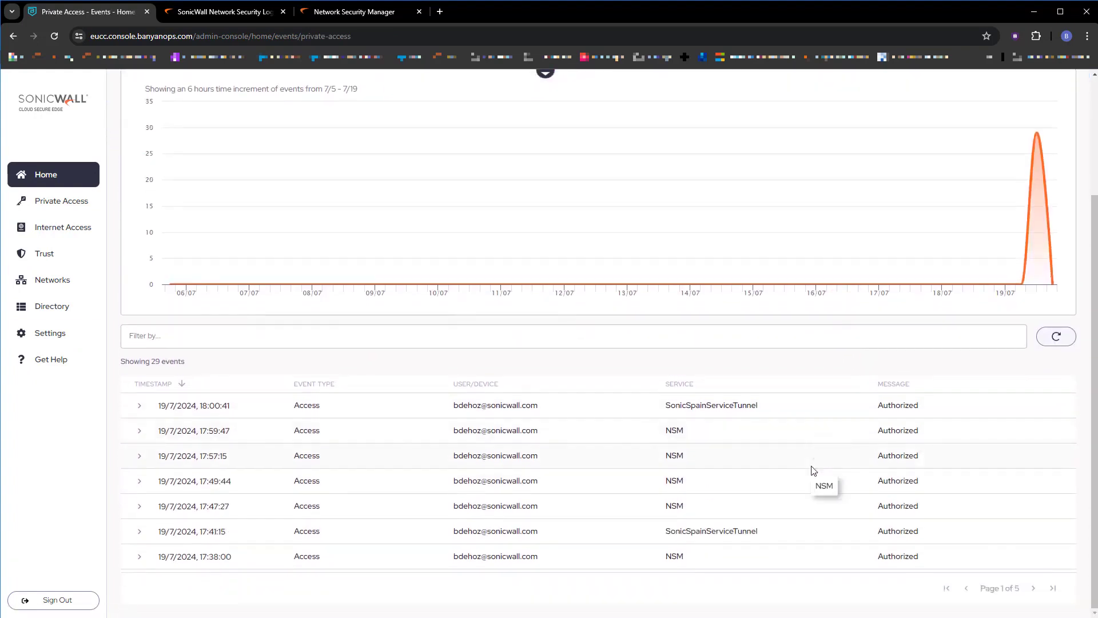
{"action": "scroll", "coordinate": [812, 470], "scroll_direction": "up", "scroll_amount": 2}
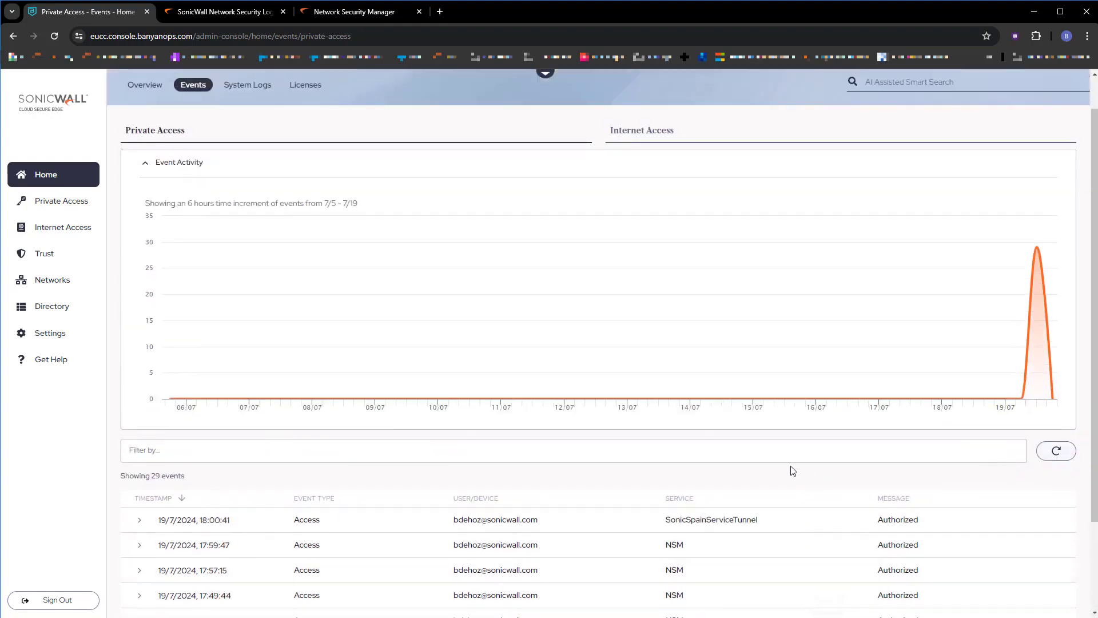
{"action": "left_click", "coordinate": [142, 85]}
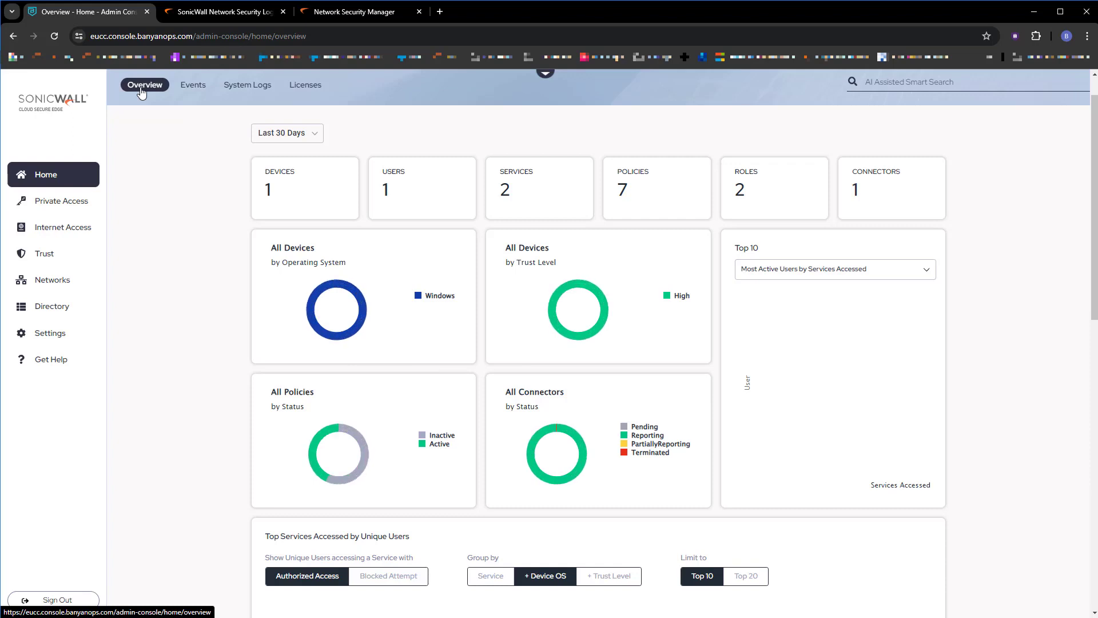